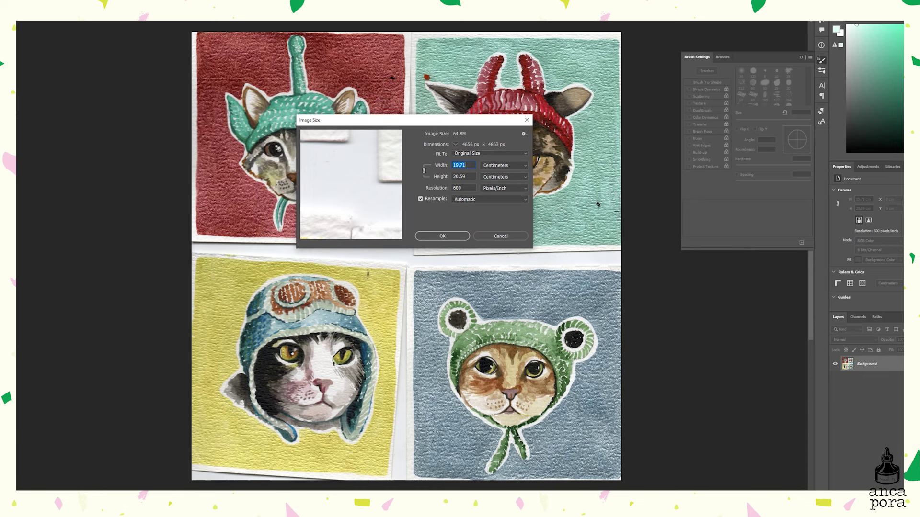
Accept the image size and copy loose cutouts of the four cats onto separate layers
{"action": "left_click", "coordinate": [442, 236]}
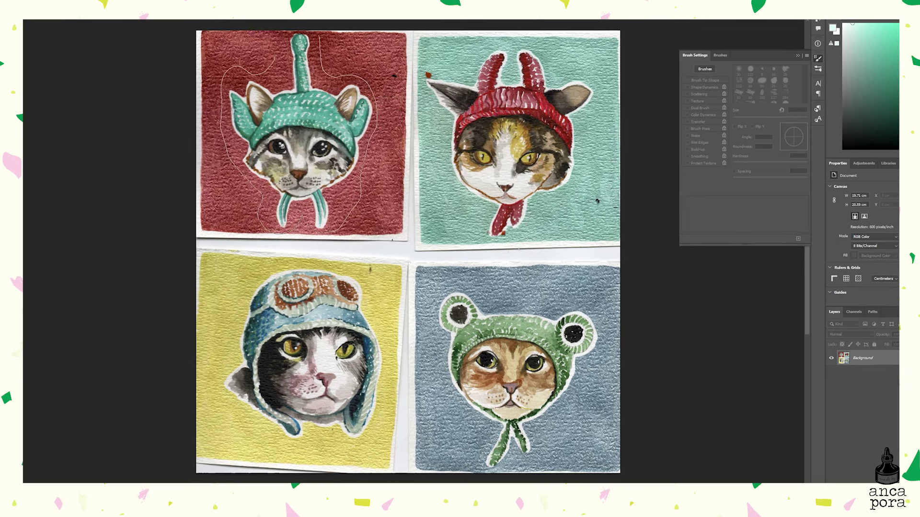
{"action": "key", "text": "ctrl+shift+alt+n"}
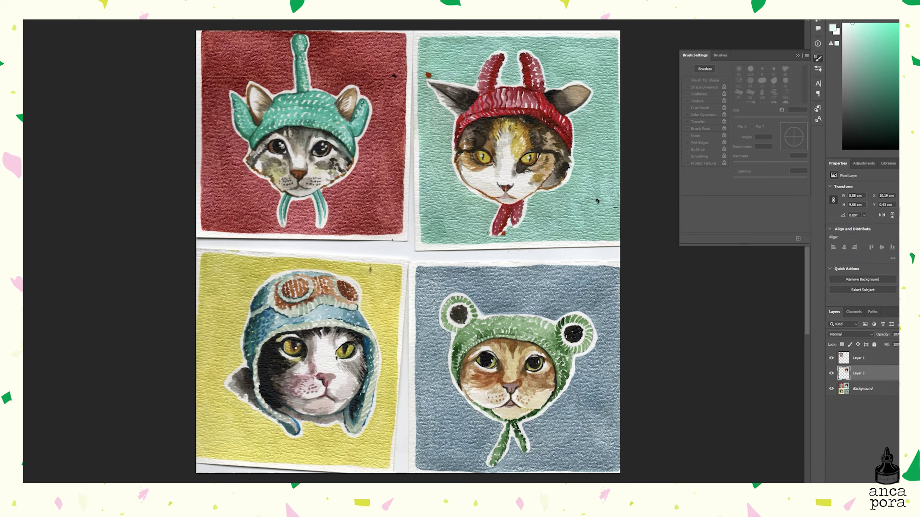
{"action": "key", "text": "ctrl+j"}
{"action": "left_click_drag", "start_coordinate": [365, 446], "coordinate": [302, 261]}
{"action": "key", "text": "ctrl+j"}
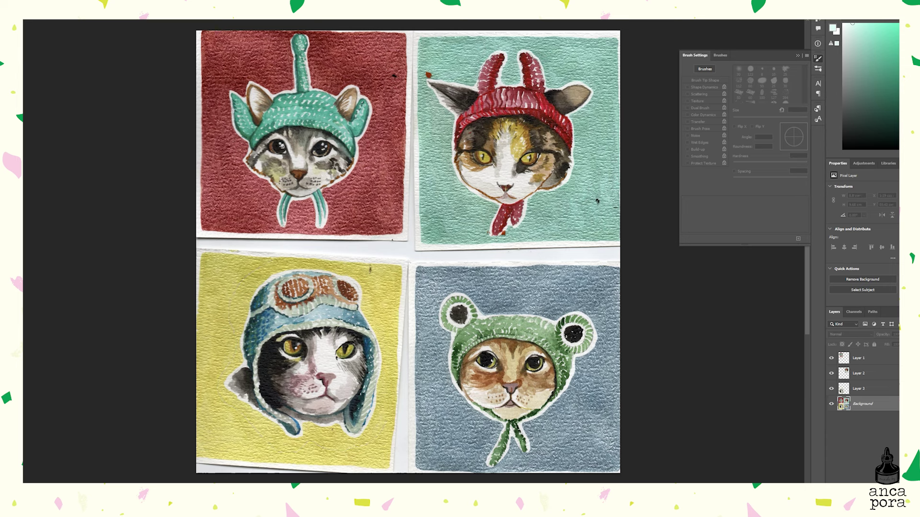
{"action": "key", "text": "ctrl+j"}
Convert the Background into an editable layer and enable a Color Overlay on it
{"action": "double_click", "coordinate": [862, 404]}
{"action": "left_click", "coordinate": [522, 143]}
{"action": "double_click", "coordinate": [862, 420]}
{"action": "left_click", "coordinate": [485, 357]}
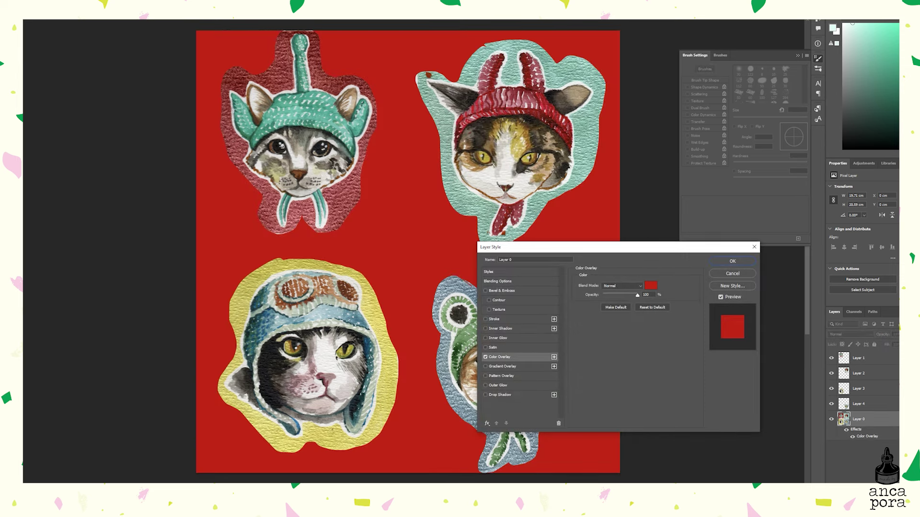
Change the background layer's overlay colour to a muted violet-blue that contrasts with all four cats
{"action": "left_click", "coordinate": [647, 287]}
{"action": "left_click", "coordinate": [642, 186]}
{"action": "type", "text": "508d79"}
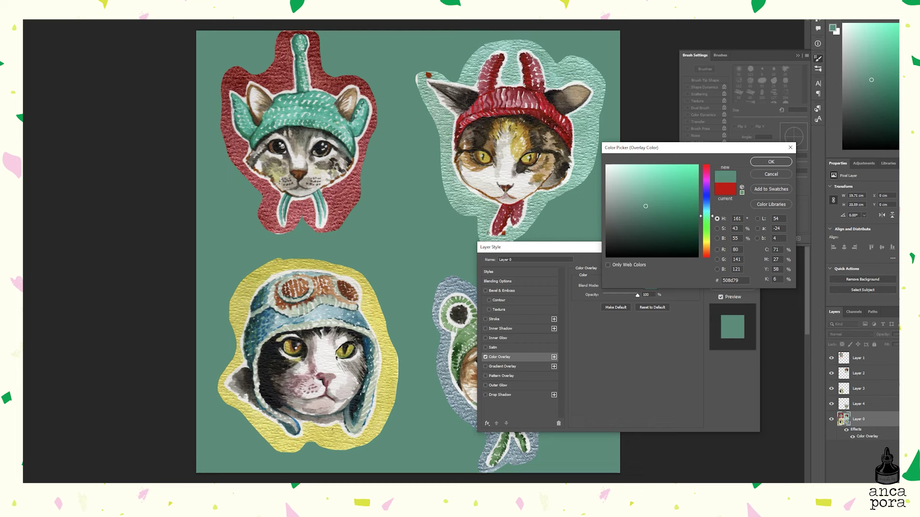
{"action": "left_click_drag", "start_coordinate": [705, 216], "coordinate": [706, 196]}
{"action": "key", "text": "Return"}
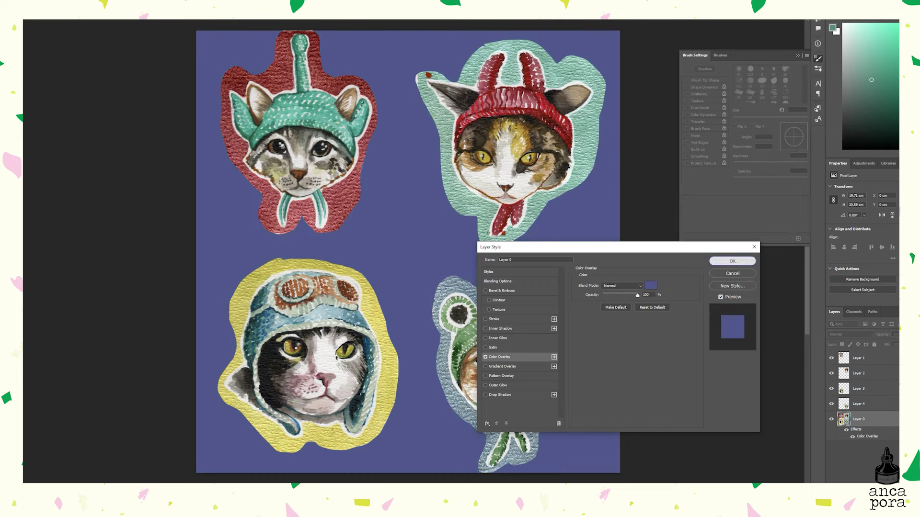
{"action": "key", "text": "Return"}
On Layer 1, lasso and delete the red paper along the left side of the tabby cat's face
{"action": "left_click", "coordinate": [857, 357]}
{"action": "key", "text": "ctrl+0"}
{"action": "left_click", "coordinate": [858, 404], "text": "shift"}
{"action": "right_click", "coordinate": [857, 403]}
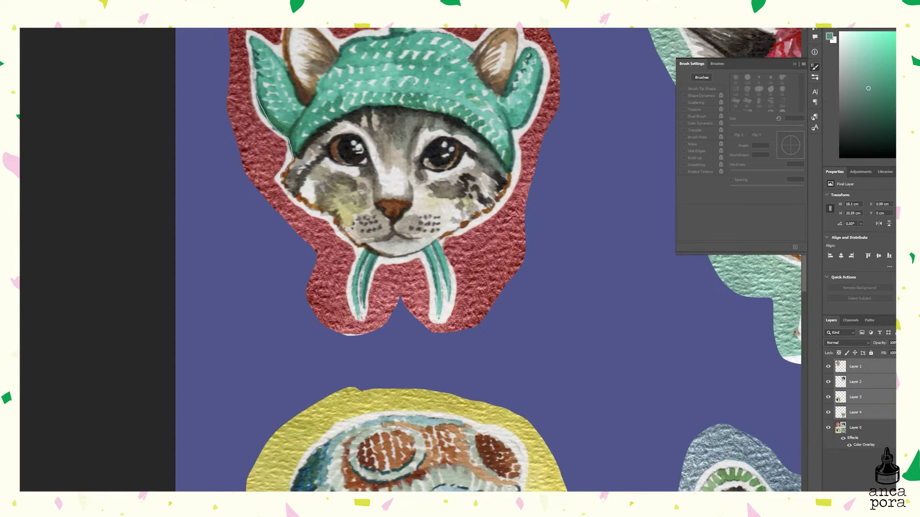
{"action": "mouse_move", "coordinate": [282, 175]}
{"action": "left_mouse_down"}
{"action": "mouse_move", "coordinate": [177, 192]}
{"action": "mouse_move", "coordinate": [257, 91]}
{"action": "left_mouse_up"}
{"action": "key", "text": "Delete"}
{"action": "key", "text": "Delete"}
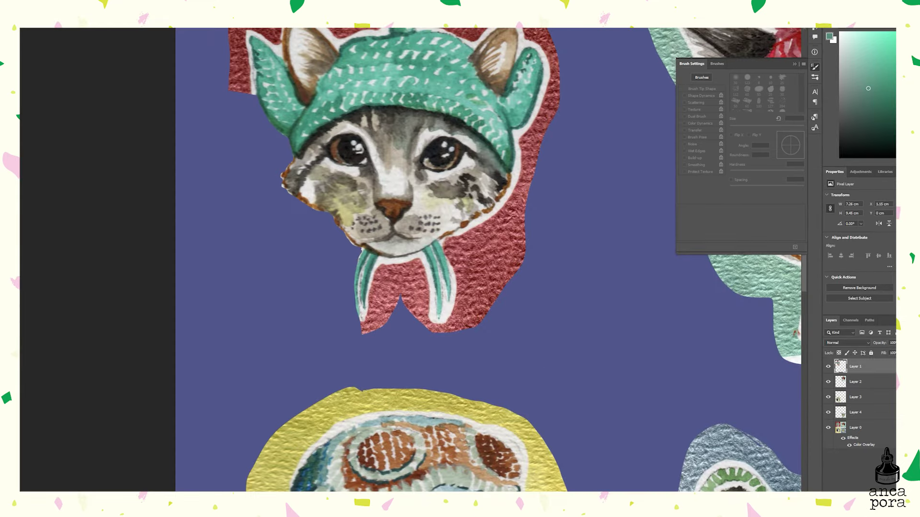
Delete the red paper around the tabby's hanging green ties and below its right cheek
{"action": "key", "text": "Delete"}
{"action": "key", "text": "Delete"}
{"action": "mouse_move", "coordinate": [431, 244]}
{"action": "left_mouse_down"}
{"action": "mouse_move", "coordinate": [438, 328]}
{"action": "mouse_move", "coordinate": [493, 369]}
{"action": "mouse_move", "coordinate": [561, 237]}
{"action": "left_mouse_up"}
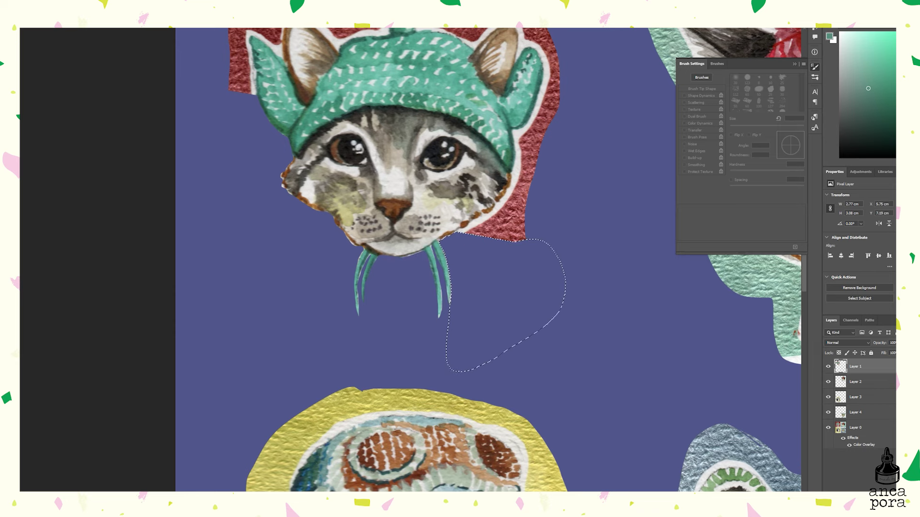
{"action": "key", "text": "Delete"}
{"action": "key", "text": "ctrl+plus"}
{"action": "key", "text": "Delete"}
{"action": "left_click_drag", "start_coordinate": [483, 288], "coordinate": [411, 380]}
Delete the red paper around the tabby's right ear and along the right side of the hat and its antenna
{"action": "left_click_drag", "start_coordinate": [437, 70], "coordinate": [498, 139]}
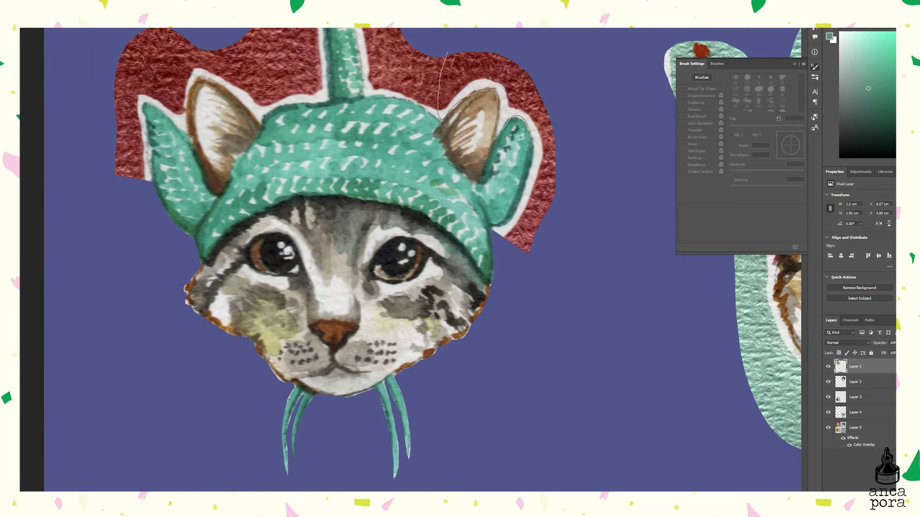
{"action": "key", "text": "Delete"}
{"action": "key", "text": "F5"}
{"action": "left_click_drag", "start_coordinate": [513, 98], "coordinate": [504, 120]}
{"action": "key", "text": "Delete"}
{"action": "scroll", "coordinate": [508, 216], "scroll_direction": "up", "scroll_amount": 5}
{"action": "mouse_move", "coordinate": [262, 47]}
{"action": "left_mouse_down"}
{"action": "mouse_move", "coordinate": [357, 108]}
{"action": "mouse_move", "coordinate": [263, 48]}
{"action": "left_mouse_up"}
{"action": "key", "text": "Delete"}
{"action": "left_click_drag", "start_coordinate": [464, 172], "coordinate": [468, 191]}
{"action": "left_click_drag", "start_coordinate": [378, 177], "coordinate": [415, 229]}
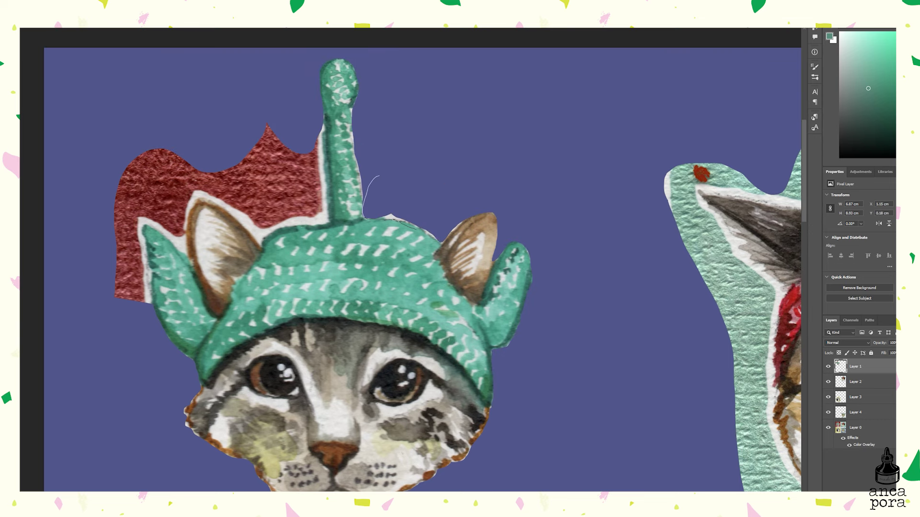
Delete the remaining red paper around the tabby's left ear and the left side of the hat
{"action": "mouse_move", "coordinate": [369, 211]}
{"action": "left_mouse_down"}
{"action": "mouse_move", "coordinate": [325, 98]}
{"action": "mouse_move", "coordinate": [268, 127]}
{"action": "left_mouse_up"}
{"action": "key", "text": "Delete"}
{"action": "mouse_move", "coordinate": [189, 113]}
{"action": "left_mouse_down"}
{"action": "mouse_move", "coordinate": [257, 175]}
{"action": "mouse_move", "coordinate": [191, 249]}
{"action": "left_mouse_up"}
{"action": "key", "text": "Delete"}
{"action": "left_click_drag", "start_coordinate": [161, 199], "coordinate": [112, 173]}
{"action": "left_click_drag", "start_coordinate": [146, 229], "coordinate": [153, 226]}
{"action": "key", "text": "Delete"}
On Layer 2, lasso and delete the teal paper along the left side of the calico cat's face
{"action": "scroll", "coordinate": [346, 143], "scroll_direction": "down", "scroll_amount": 4}
{"action": "key", "text": "alt+bracketleft"}
{"action": "scroll", "coordinate": [524, 148], "scroll_direction": "up", "scroll_amount": 6}
{"action": "left_click_drag", "start_coordinate": [299, 37], "coordinate": [374, 358]}
{"action": "mouse_move", "coordinate": [443, 247]}
{"action": "left_mouse_down"}
{"action": "mouse_move", "coordinate": [270, 103]}
{"action": "mouse_move", "coordinate": [309, 441]}
{"action": "mouse_move", "coordinate": [345, 467]}
{"action": "left_mouse_up"}
{"action": "key", "text": "Delete"}
{"action": "key", "text": "Delete"}
Delete the teal paper around the left tail of the calico's red tie
{"action": "left_click_drag", "start_coordinate": [411, 389], "coordinate": [364, 484]}
{"action": "key", "text": "Delete"}
{"action": "scroll", "coordinate": [336, 288], "scroll_direction": "up", "scroll_amount": 1}
{"action": "mouse_move", "coordinate": [315, 253]}
{"action": "left_mouse_down"}
{"action": "mouse_move", "coordinate": [297, 280]}
{"action": "mouse_move", "coordinate": [314, 254]}
{"action": "left_mouse_up"}
{"action": "key", "text": "Delete"}
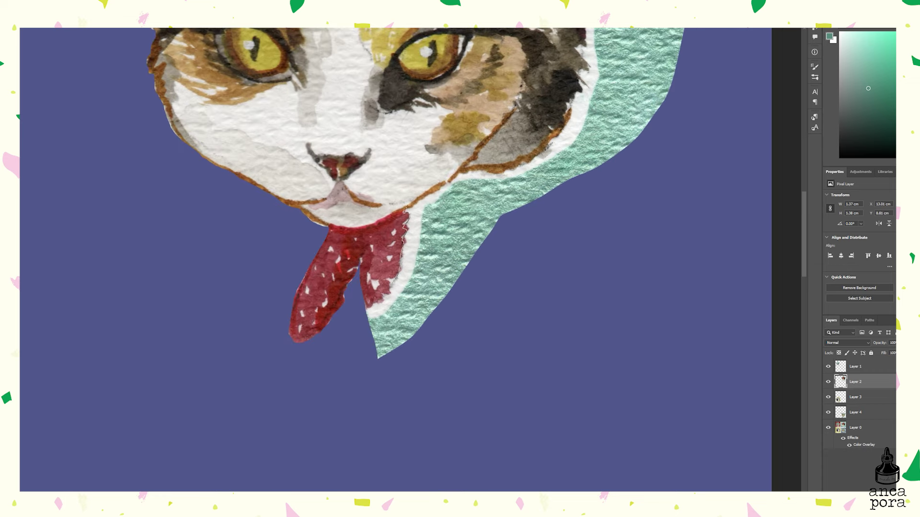
Delete the teal paper around the right tail of the red tie and under the calico's right jaw
{"action": "left_click_drag", "start_coordinate": [483, 211], "coordinate": [371, 288]}
{"action": "key", "text": "Delete"}
{"action": "scroll", "coordinate": [383, 259], "scroll_direction": "down", "scroll_amount": 1}
{"action": "left_click_drag", "start_coordinate": [364, 235], "coordinate": [297, 275]}
{"action": "key", "text": "Delete"}
{"action": "key", "text": "ctrl+d"}
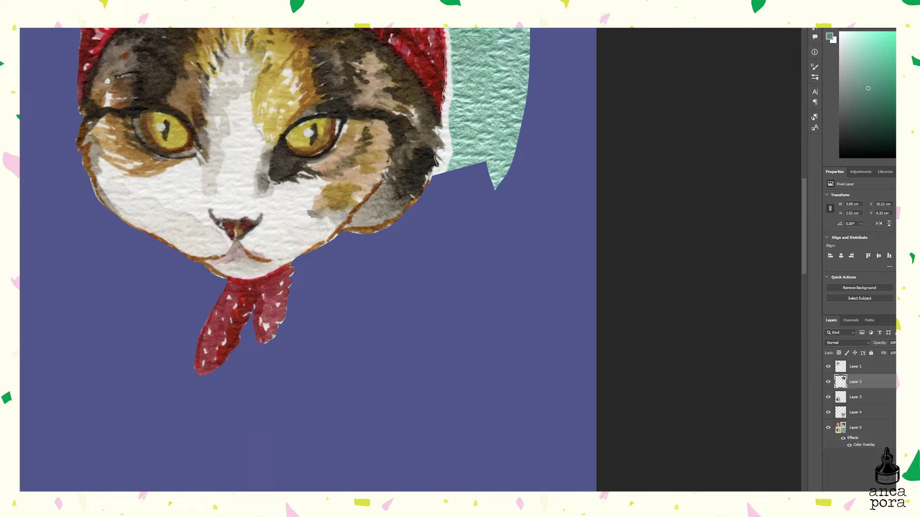
Delete the teal paper along the right side of the calico's face and red hat
{"action": "scroll", "coordinate": [601, 456], "scroll_direction": "down", "scroll_amount": 3}
{"action": "scroll", "coordinate": [666, 214], "scroll_direction": "up", "scroll_amount": 3}
{"action": "left_click_drag", "start_coordinate": [586, 76], "coordinate": [618, 36]}
{"action": "key", "text": "Delete"}
{"action": "mouse_move", "coordinate": [616, 134]}
{"action": "left_mouse_down"}
{"action": "mouse_move", "coordinate": [546, 302]}
{"action": "mouse_move", "coordinate": [551, 288]}
{"action": "left_mouse_up"}
{"action": "scroll", "coordinate": [527, 288], "scroll_direction": "up", "scroll_amount": 2}
{"action": "left_click_drag", "start_coordinate": [416, 206], "coordinate": [479, 36]}
{"action": "key", "text": "Delete"}
{"action": "mouse_move", "coordinate": [493, 19]}
{"action": "left_mouse_down"}
{"action": "mouse_move", "coordinate": [479, 205]}
{"action": "mouse_move", "coordinate": [556, 194]}
{"action": "left_mouse_up"}
{"action": "key", "text": "Delete"}
Trim away the remaining teal paper around the calico's ears and the red horns of its hat
{"action": "scroll", "coordinate": [556, 194], "scroll_direction": "up", "scroll_amount": 3}
{"action": "left_click_drag", "start_coordinate": [76, 170], "coordinate": [122, 238]}
{"action": "left_click_drag", "start_coordinate": [178, 138], "coordinate": [96, 158]}
{"action": "key", "text": "Delete"}
{"action": "left_click_drag", "start_coordinate": [236, 86], "coordinate": [267, 205]}
{"action": "key", "text": "Delete"}
{"action": "left_click_drag", "start_coordinate": [308, 113], "coordinate": [297, 164]}
{"action": "key", "text": "Delete"}
{"action": "left_click_drag", "start_coordinate": [385, 119], "coordinate": [379, 262]}
{"action": "key", "text": "Delete"}
{"action": "mouse_move", "coordinate": [522, 57]}
{"action": "left_mouse_down"}
{"action": "mouse_move", "coordinate": [508, 160]}
{"action": "mouse_move", "coordinate": [467, 121]}
{"action": "left_mouse_up"}
{"action": "key", "text": "Delete"}
{"action": "left_click_drag", "start_coordinate": [382, 231], "coordinate": [470, 100]}
{"action": "key", "text": "Delete"}
{"action": "scroll", "coordinate": [383, 240], "scroll_direction": "down", "scroll_amount": 5}
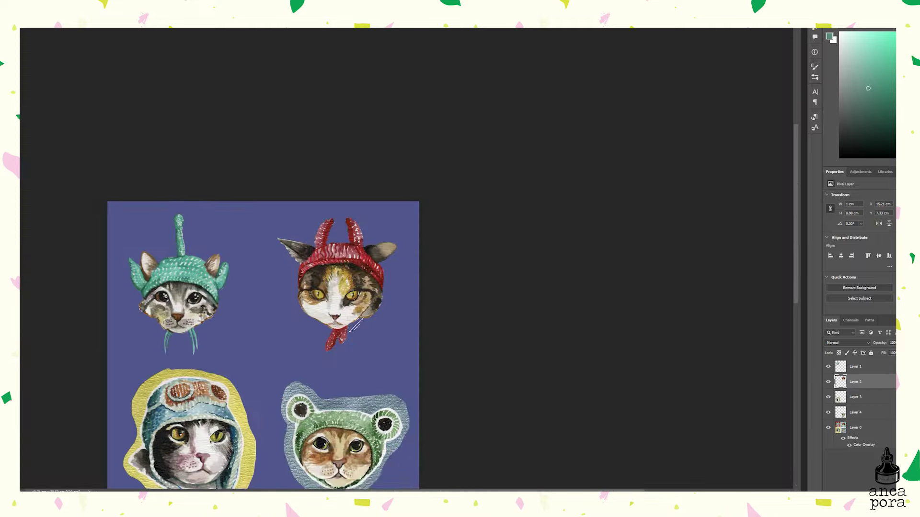
On Layer 3, lasso and delete the yellow paper around the upper part of the aviator cat's helmet
{"action": "scroll", "coordinate": [335, 287], "scroll_direction": "up", "scroll_amount": 6}
{"action": "left_click", "coordinate": [855, 397]}
{"action": "mouse_move", "coordinate": [196, 90]}
{"action": "left_mouse_down"}
{"action": "mouse_move", "coordinate": [201, 194]}
{"action": "mouse_move", "coordinate": [187, 297]}
{"action": "left_mouse_up"}
{"action": "key", "text": "Delete"}
{"action": "mouse_move", "coordinate": [210, 165]}
{"action": "left_mouse_down"}
{"action": "mouse_move", "coordinate": [338, 120]}
{"action": "mouse_move", "coordinate": [383, 115]}
{"action": "mouse_move", "coordinate": [518, 297]}
{"action": "left_mouse_up"}
{"action": "key", "text": "Delete"}
{"action": "scroll", "coordinate": [479, 287], "scroll_direction": "down", "scroll_amount": 5}
{"action": "scroll", "coordinate": [407, 360], "scroll_direction": "up", "scroll_amount": 5}
{"action": "key", "text": "Delete"}
Delete the yellow paper along the right side of the aviator helmet and beside the grey fur at left
{"action": "left_click_drag", "start_coordinate": [494, 184], "coordinate": [412, 439]}
{"action": "key", "text": "Delete"}
{"action": "left_click_drag", "start_coordinate": [58, 235], "coordinate": [82, 409]}
{"action": "key", "text": "Delete"}
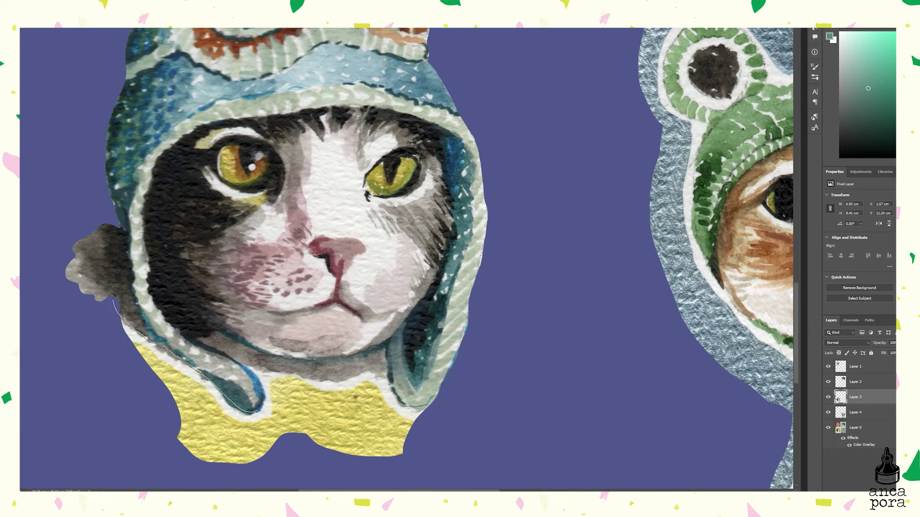
Delete the yellow paper below the aviator cat's chin and around the left ear flap
{"action": "left_click_drag", "start_coordinate": [158, 364], "coordinate": [288, 470]}
{"action": "key", "text": "Delete"}
{"action": "left_click_drag", "start_coordinate": [238, 365], "coordinate": [324, 377]}
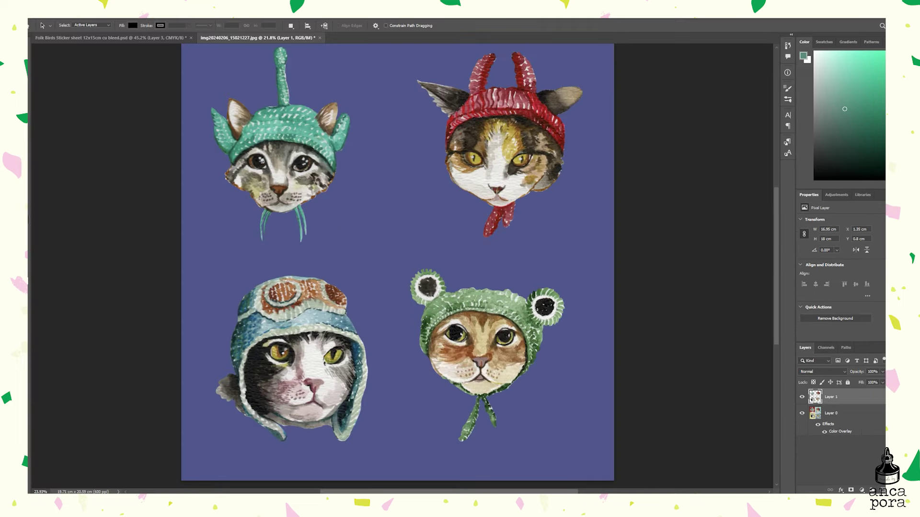
Raise the saturation of the merged cats layer to +14 with Hue/Saturation
{"action": "key", "text": "alt+t"}
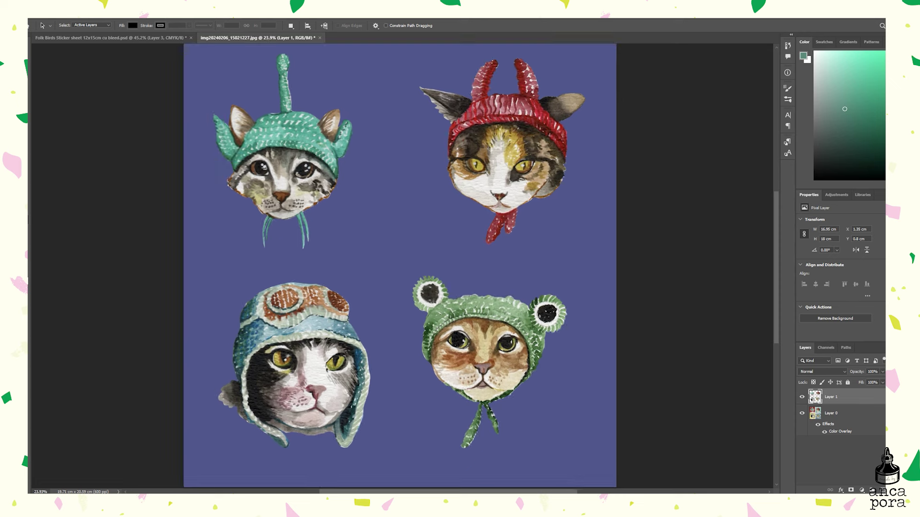
{"action": "key", "text": "alt+i"}
{"action": "key", "text": "Down"}
{"action": "key", "text": "Right"}
{"action": "key", "text": "h"}
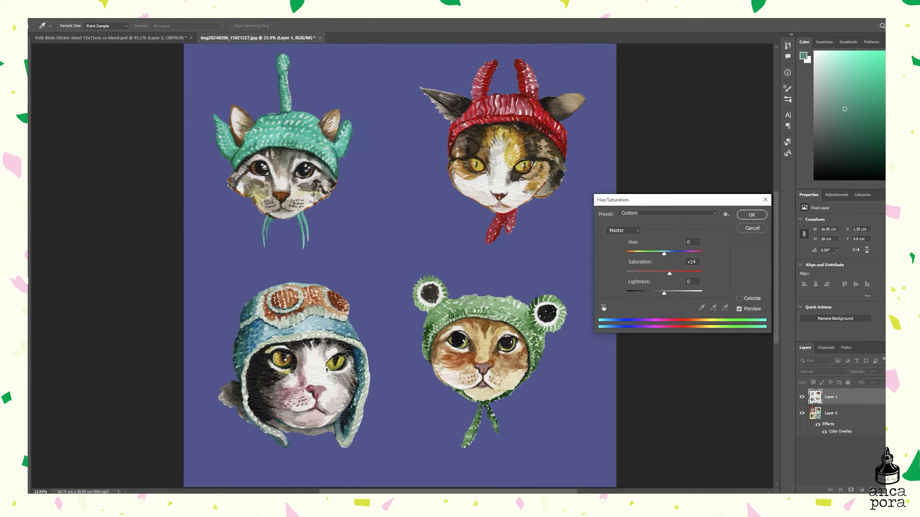
{"action": "key", "text": "Return"}
Apply Levels to the cats layer with input black at 12 and input white at 245
{"action": "key", "text": "alt+i"}
{"action": "key", "text": "Down"}
{"action": "key", "text": "Right"}
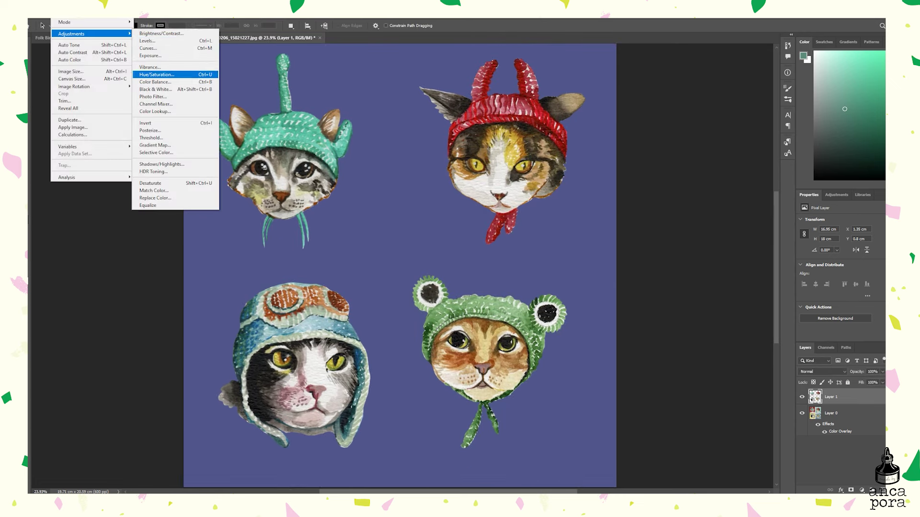
{"action": "key", "text": "l"}
{"action": "left_click_drag", "start_coordinate": [632, 285], "coordinate": [628, 285]}
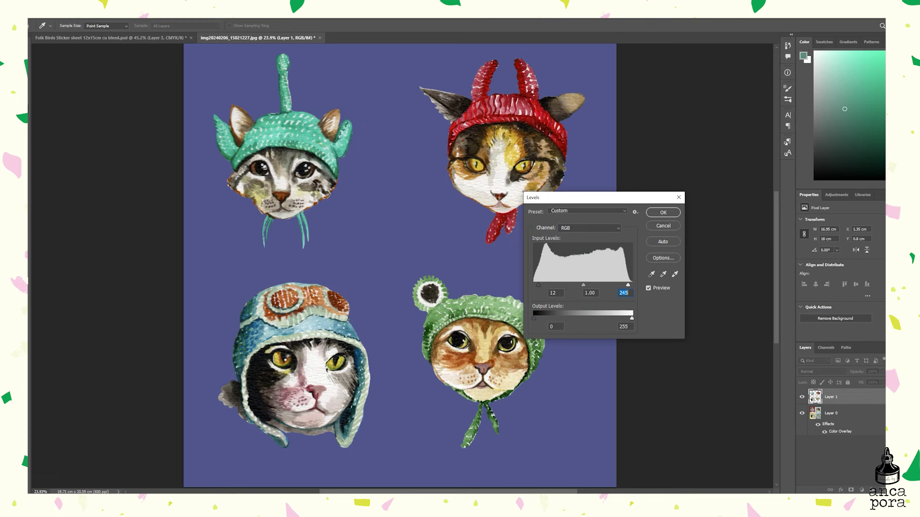
{"action": "key", "text": "Return"}
Apply Brightness/Contrast to the cats layer with brightness 3 and contrast 0
{"action": "scroll", "coordinate": [208, 156], "scroll_direction": "up", "scroll_amount": 1}
{"action": "key", "text": "alt+d"}
{"action": "key", "text": "Escape"}
{"action": "scroll", "coordinate": [392, 246], "scroll_direction": "down", "scroll_amount": 1}
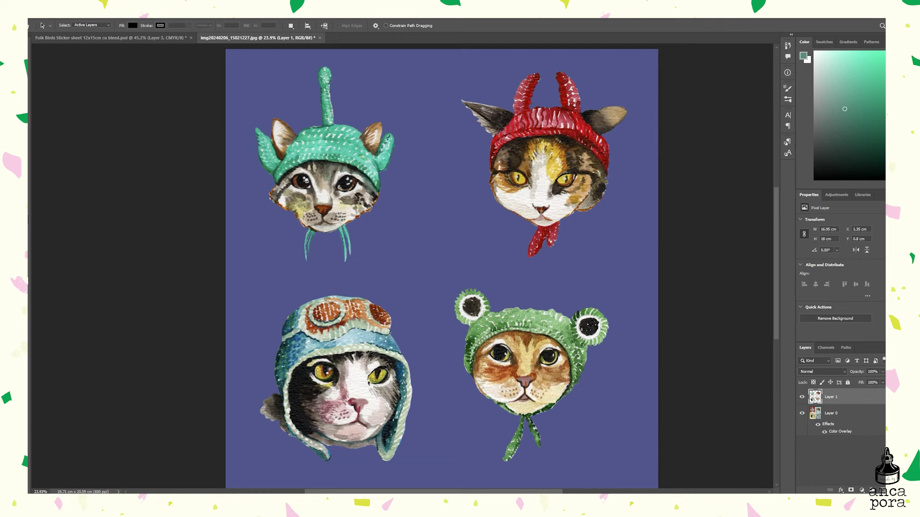
{"action": "key", "text": "alt+i"}
{"action": "key", "text": "a"}
{"action": "key", "text": "Return"}
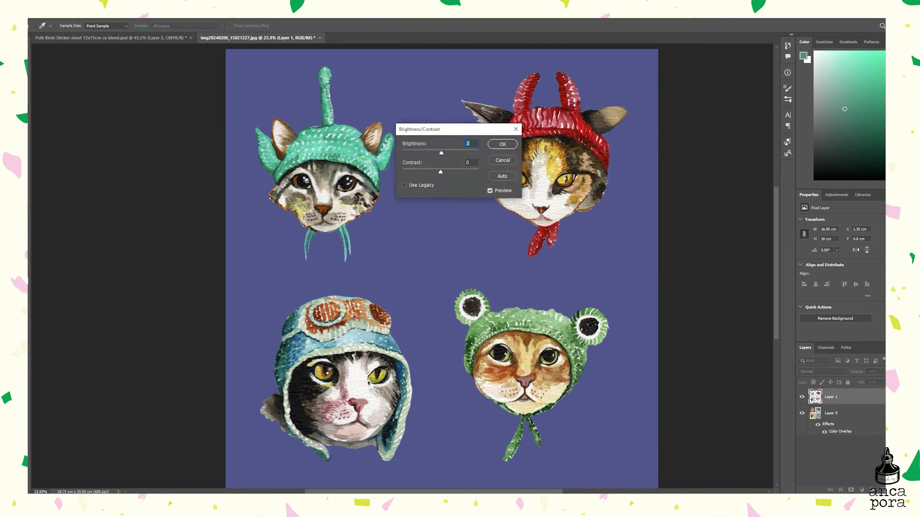
{"action": "key", "text": "Return"}
Activate the Clone Stamp and examine the cats up close for specks and rough spots
{"action": "scroll", "coordinate": [512, 155], "scroll_direction": "up", "scroll_amount": 5}
{"action": "key", "text": "s"}
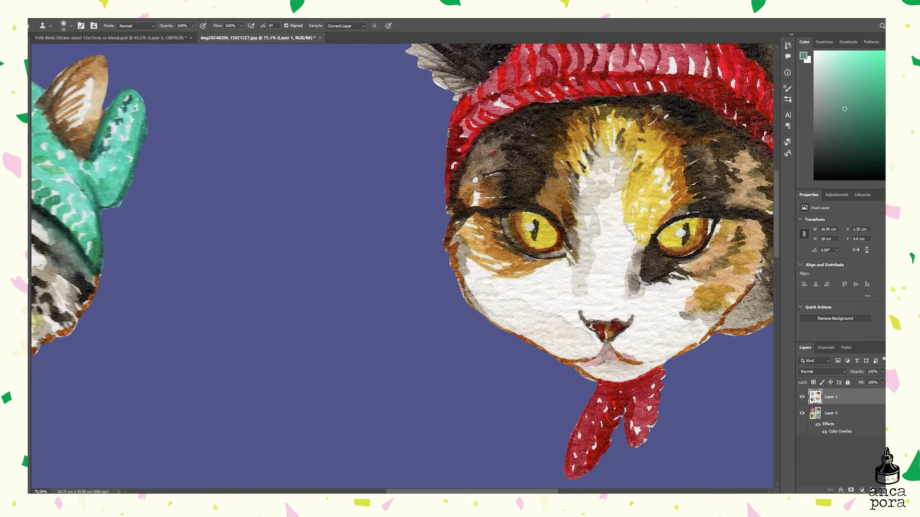
{"action": "scroll", "coordinate": [492, 154], "scroll_direction": "down", "scroll_amount": 3}
{"action": "scroll", "coordinate": [105, 202], "scroll_direction": "up", "scroll_amount": 4}
{"action": "scroll", "coordinate": [213, 221], "scroll_direction": "up", "scroll_amount": 1}
{"action": "right_click", "coordinate": [213, 222]}
{"action": "key", "text": "Escape"}
{"action": "scroll", "coordinate": [458, 158], "scroll_direction": "down", "scroll_amount": 5}
{"action": "scroll", "coordinate": [457, 158], "scroll_direction": "up", "scroll_amount": 6}
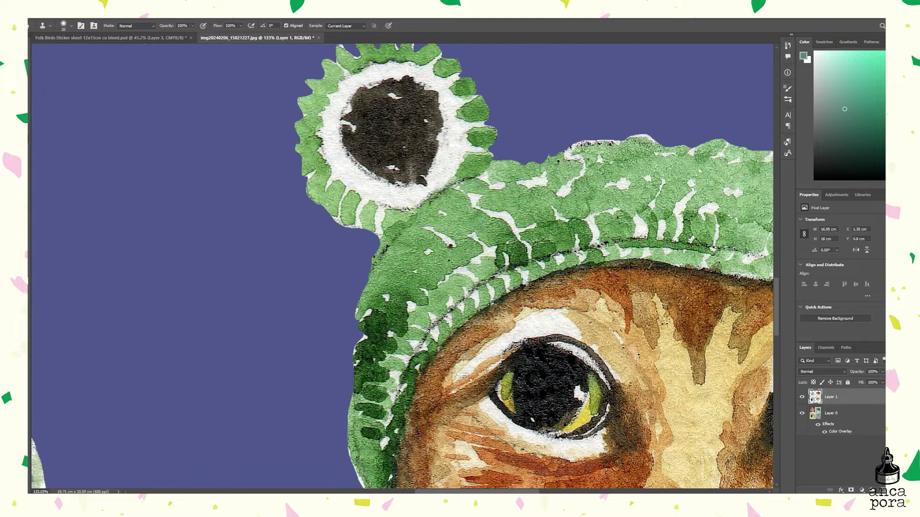
{"action": "scroll", "coordinate": [403, 266], "scroll_direction": "down", "scroll_amount": 6}
{"action": "scroll", "coordinate": [402, 265], "scroll_direction": "up", "scroll_amount": 3}
Paint round white highlights in the tabby's left eye with a hard 29 px brush
{"action": "key", "text": "b"}
{"action": "scroll", "coordinate": [205, 148], "scroll_direction": "up", "scroll_amount": 3}
{"action": "right_click", "coordinate": [168, 161]}
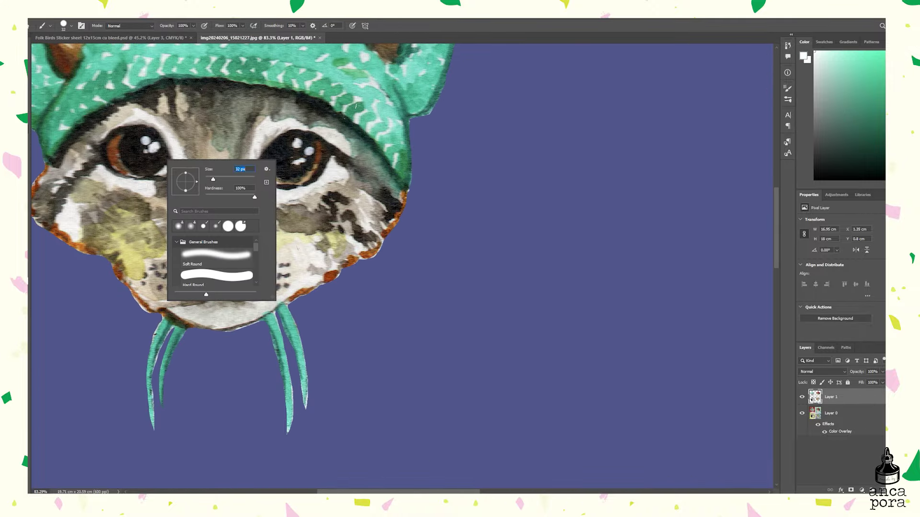
{"action": "key", "text": "Escape"}
{"action": "right_click", "coordinate": [218, 184]}
{"action": "type", "text": "29"}
{"action": "key", "text": "Return"}
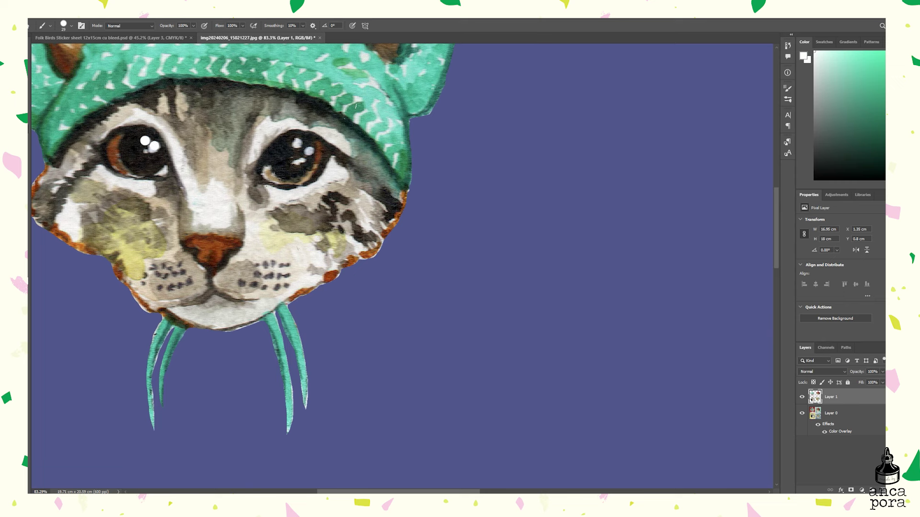
Add a tiny white highlight to the tabby's left eye at 9 px and round highlights to the right eye at 17 px
{"action": "right_click", "coordinate": [149, 154]}
{"action": "type", "text": "9"}
{"action": "key", "text": "Return"}
{"action": "scroll", "coordinate": [288, 146], "scroll_direction": "up", "scroll_amount": 2}
{"action": "right_click", "coordinate": [295, 149]}
{"action": "type", "text": "17"}
{"action": "key", "text": "Return"}
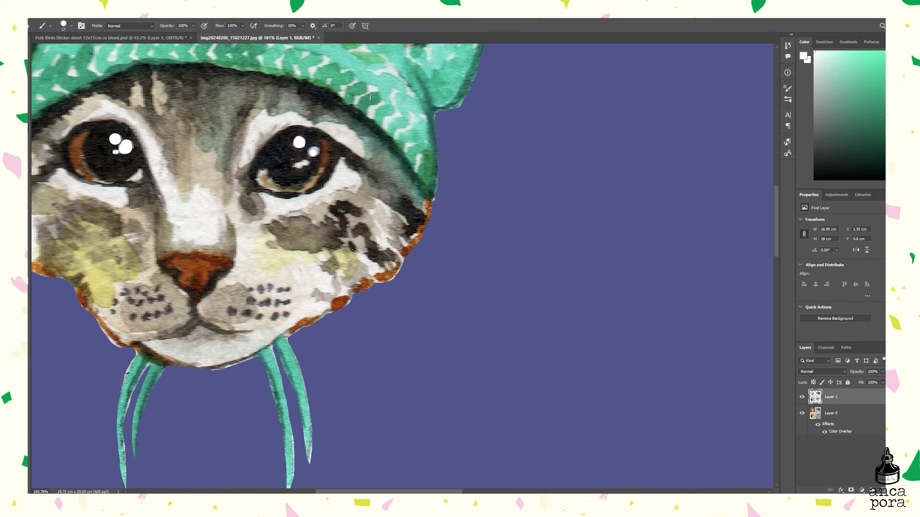
Set the hard round brush to 12 px for the small eye highlights on the cats
{"action": "scroll", "coordinate": [267, 214], "scroll_direction": "down", "scroll_amount": 5}
{"action": "scroll", "coordinate": [285, 198], "scroll_direction": "up", "scroll_amount": 5}
{"action": "right_click", "coordinate": [239, 183]}
{"action": "type", "text": "12"}
{"action": "key", "text": "Return"}
{"action": "scroll", "coordinate": [335, 139], "scroll_direction": "down", "scroll_amount": 3}
{"action": "scroll", "coordinate": [273, 455], "scroll_direction": "up", "scroll_amount": 5}
Paint a large round white highlight in the aviator-hat cat's left eye and a smaller one beside it at 20 px
{"action": "right_click", "coordinate": [275, 311]}
{"action": "type", "text": "34"}
{"action": "key", "text": "Return"}
{"action": "right_click", "coordinate": [326, 317]}
{"action": "key", "text": "Return"}
{"action": "left_click", "coordinate": [291, 293]}
{"action": "right_click", "coordinate": [282, 315]}
{"action": "type", "text": "20"}
{"action": "key", "text": "Return"}
Paint a round white highlight in the aviator-hat cat's right eye and a tiny one next to it at 10 px
{"action": "right_click", "coordinate": [557, 317]}
{"action": "key", "text": "Return"}
{"action": "left_click", "coordinate": [564, 305]}
{"action": "right_click", "coordinate": [570, 324]}
{"action": "type", "text": "10"}
{"action": "key", "text": "Return"}
{"action": "left_click", "coordinate": [556, 320]}
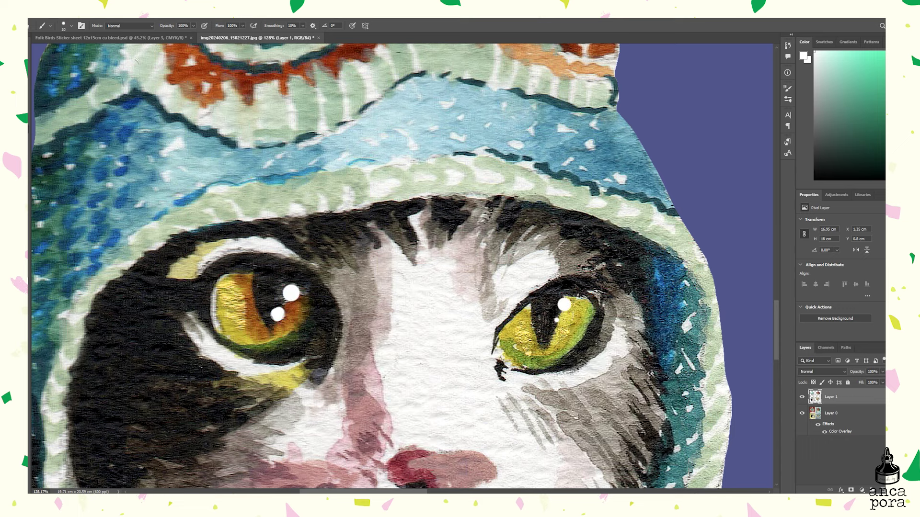
Examine the frog-hat, red-hat and tabby cats up close for remaining flaws and activate the Clone Stamp
{"action": "scroll", "coordinate": [556, 320], "scroll_direction": "down", "scroll_amount": 5}
{"action": "scroll", "coordinate": [616, 369], "scroll_direction": "up", "scroll_amount": 5}
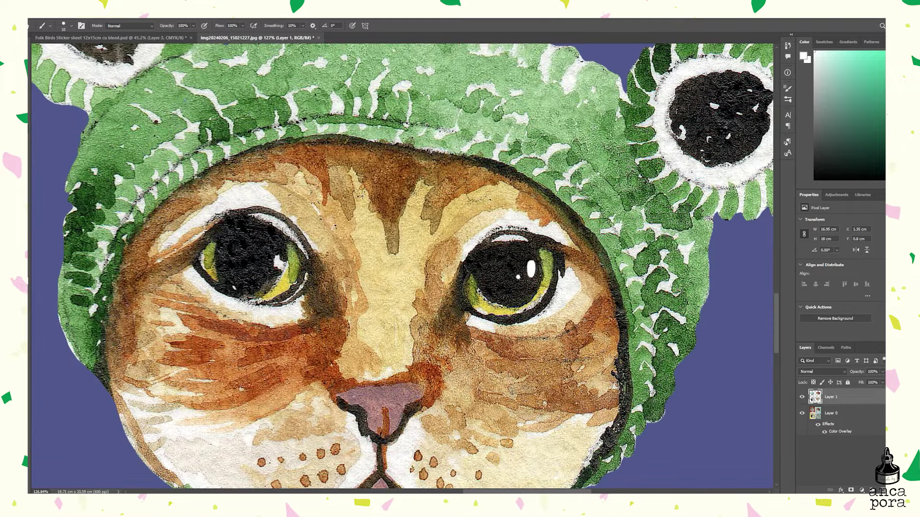
{"action": "scroll", "coordinate": [403, 266], "scroll_direction": "down", "scroll_amount": 5}
{"action": "scroll", "coordinate": [297, 225], "scroll_direction": "up", "scroll_amount": 5}
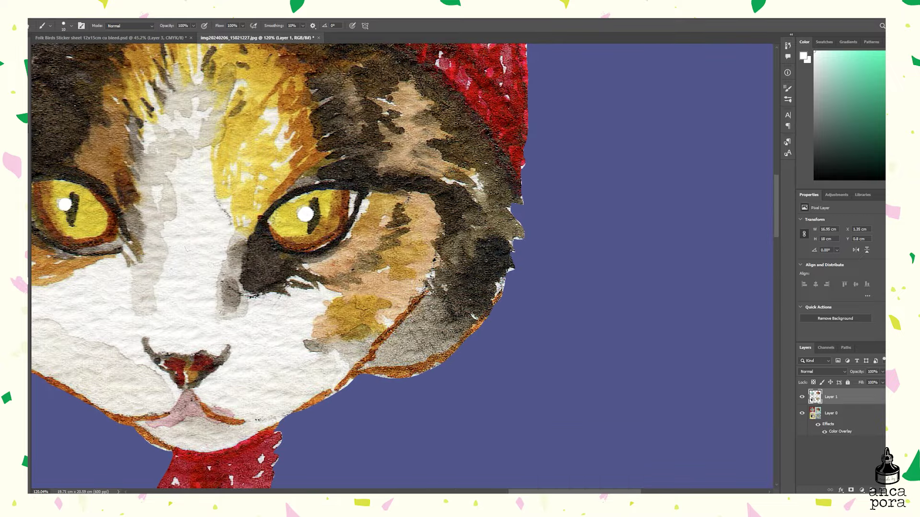
{"action": "scroll", "coordinate": [719, 288], "scroll_direction": "down", "scroll_amount": 5}
{"action": "scroll", "coordinate": [245, 208], "scroll_direction": "up", "scroll_amount": 5}
{"action": "key", "text": "s"}
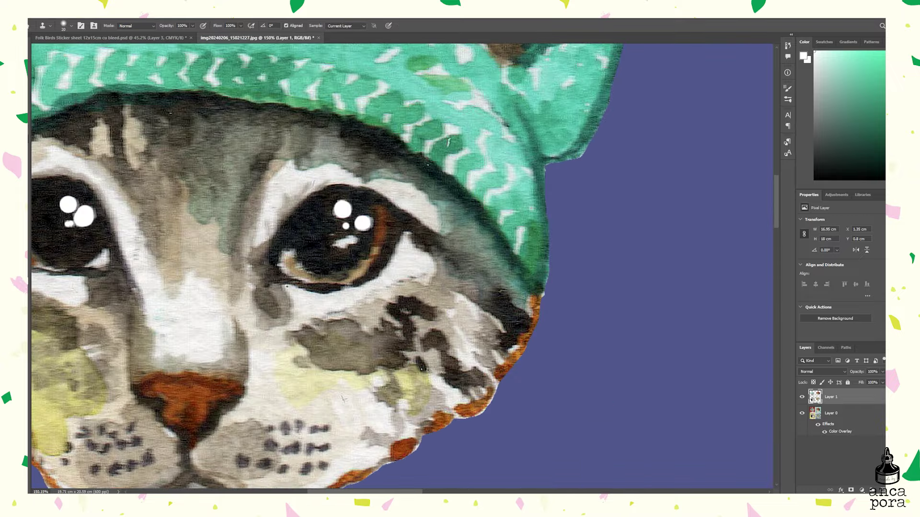
{"action": "scroll", "coordinate": [349, 307], "scroll_direction": "down", "scroll_amount": 10}
{"action": "scroll", "coordinate": [350, 306], "scroll_direction": "up", "scroll_amount": 3}
{"action": "scroll", "coordinate": [239, 288], "scroll_direction": "down", "scroll_amount": 3}
{"action": "scroll", "coordinate": [240, 288], "scroll_direction": "up", "scroll_amount": 5}
Bring the cats layer into the Folk Birds sticker sheet document and scale it down with Free Transform
{"action": "left_click_drag", "start_coordinate": [258, 37], "coordinate": [439, 86]}
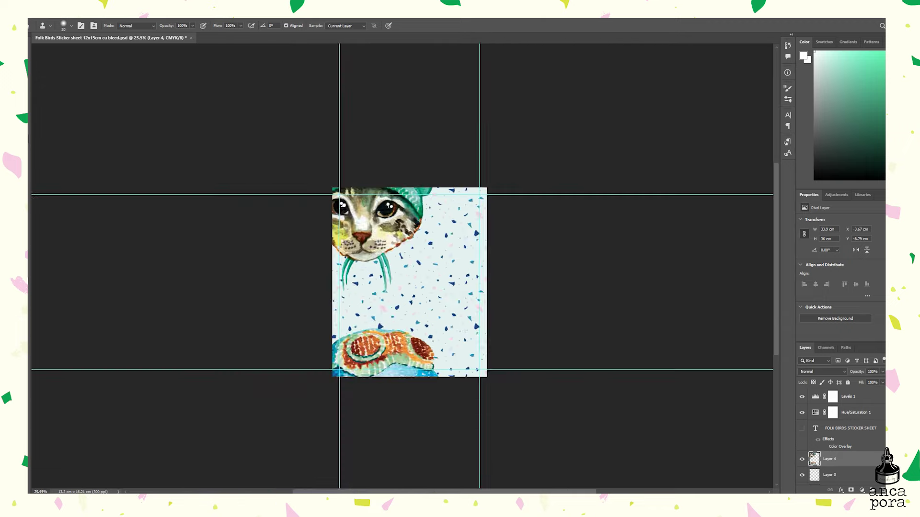
{"action": "key", "text": "ctrl+t"}
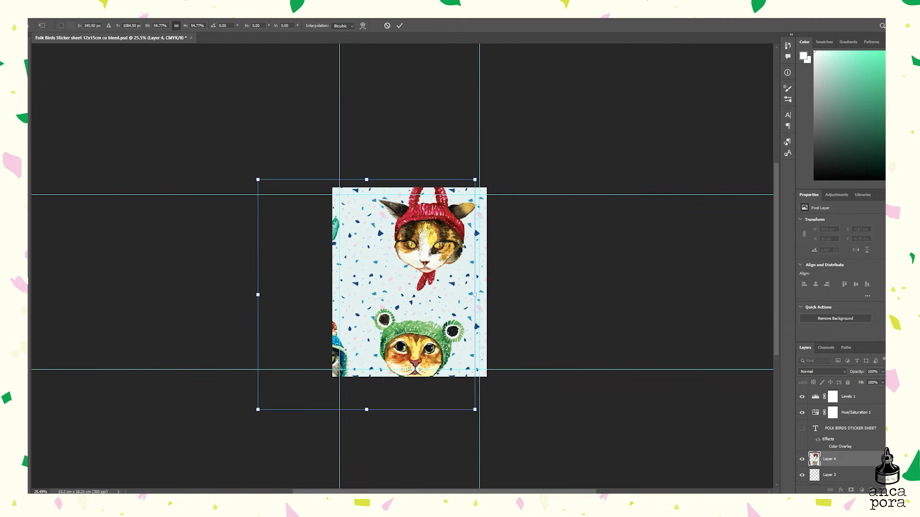
{"action": "left_click_drag", "start_coordinate": [475, 180], "coordinate": [405, 252]}
{"action": "left_click_drag", "start_coordinate": [330, 331], "coordinate": [413, 284]}
{"action": "left_click_drag", "start_coordinate": [493, 191], "coordinate": [518, 168]}
{"action": "left_click_drag", "start_coordinate": [450, 257], "coordinate": [448, 281]}
{"action": "key", "text": "Return"}
Shift and resize the group of four cats to fit within the sheet's guides
{"action": "scroll", "coordinate": [450, 333], "scroll_direction": "up", "scroll_amount": 4}
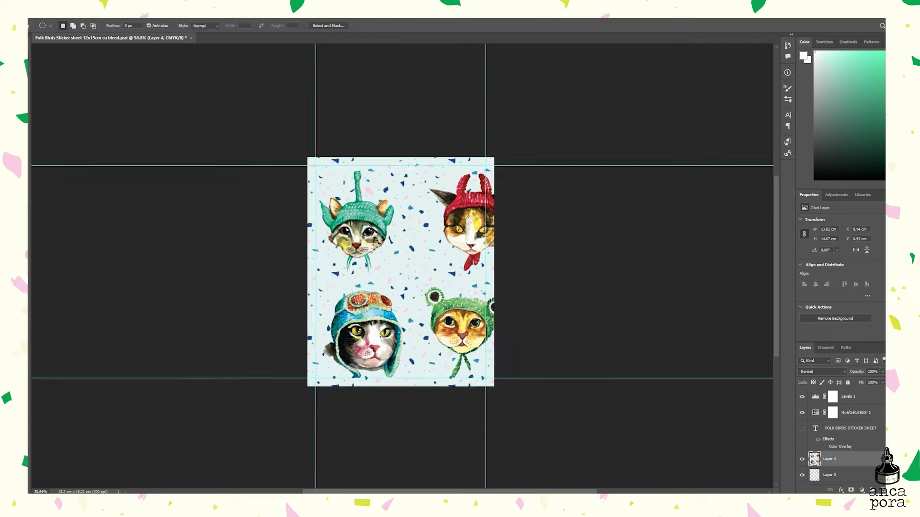
{"action": "scroll", "coordinate": [392, 301], "scroll_direction": "down", "scroll_amount": 1}
{"action": "left_click_drag", "start_coordinate": [459, 244], "coordinate": [405, 245]}
{"action": "left_click_drag", "start_coordinate": [485, 394], "coordinate": [499, 409]}
Cut the frog-hat, red-hat and aviator-hat cats onto separate layers using rectangular marquee selections
{"action": "left_click", "coordinate": [58, 58]}
{"action": "left_click_drag", "start_coordinate": [487, 242], "coordinate": [338, 394]}
{"action": "right_click", "coordinate": [376, 379]}
{"action": "left_click", "coordinate": [407, 420]}
{"action": "left_click_drag", "start_coordinate": [492, 78], "coordinate": [343, 249]}
{"action": "right_click", "coordinate": [419, 201]}
{"action": "left_click", "coordinate": [441, 261]}
{"action": "left_click_drag", "start_coordinate": [364, 286], "coordinate": [407, 279]}
{"action": "left_click_drag", "start_coordinate": [370, 239], "coordinate": [239, 400]}
{"action": "right_click", "coordinate": [304, 346]}
{"action": "left_click", "coordinate": [325, 407]}
Move the tabby and red-hat cats down and the frog-hat cat to the right to space them out
{"action": "left_click_drag", "start_coordinate": [297, 168], "coordinate": [301, 190]}
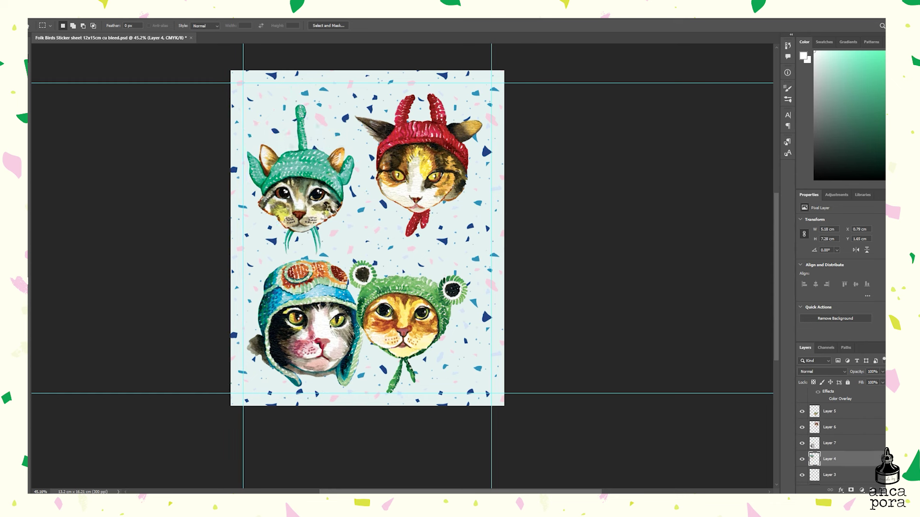
{"action": "left_click_drag", "start_coordinate": [422, 162], "coordinate": [431, 190]}
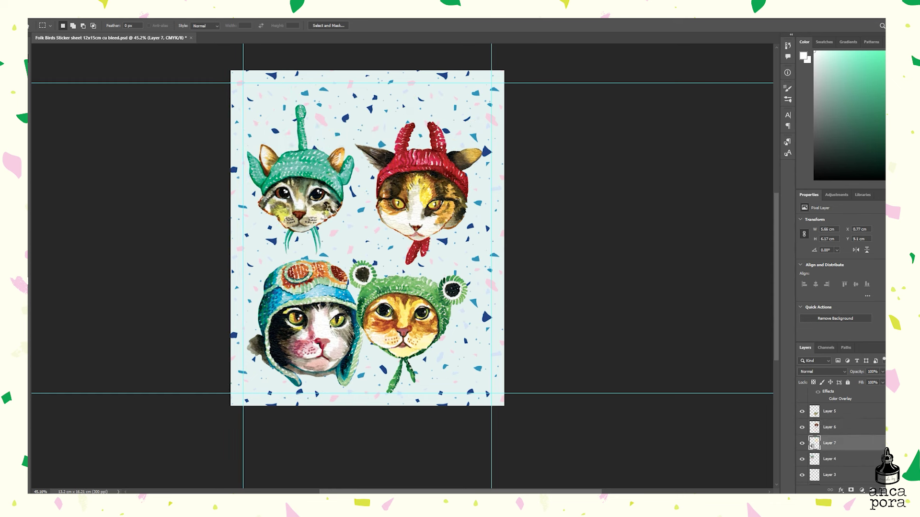
{"action": "left_click_drag", "start_coordinate": [407, 311], "coordinate": [427, 311]}
Scale the aviator-hat cat down to 94.77% with Free Transform
{"action": "right_click", "coordinate": [309, 341]}
{"action": "left_click", "coordinate": [335, 408]}
{"action": "mouse_move", "coordinate": [364, 387]}
{"action": "left_mouse_down"}
{"action": "mouse_move", "coordinate": [358, 378]}
{"action": "mouse_move", "coordinate": [355, 386]}
{"action": "left_mouse_up"}
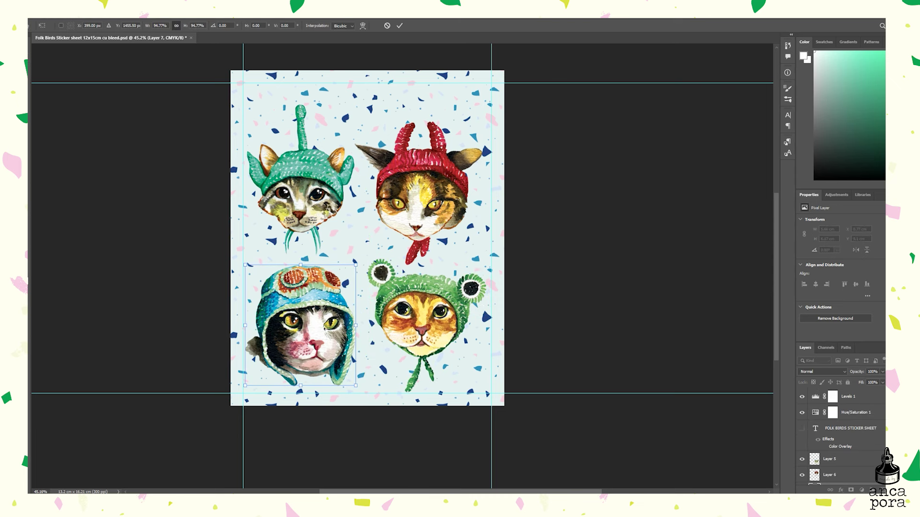
{"action": "key", "text": "Return"}
Show the white title banner and change the title text to CATS WITH HATS STICKER SHEET
{"action": "scroll", "coordinate": [838, 431], "scroll_direction": "down", "scroll_amount": 3}
{"action": "left_click", "coordinate": [843, 462]}
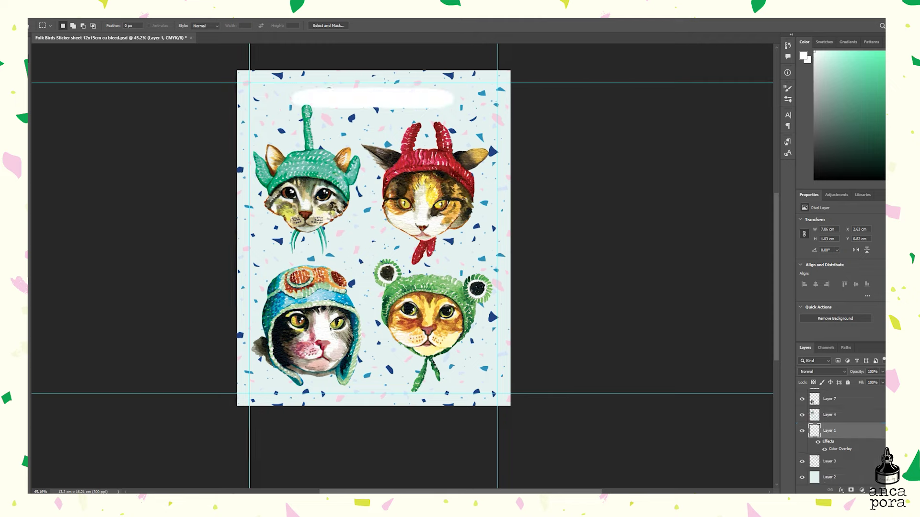
{"action": "scroll", "coordinate": [352, 107], "scroll_direction": "up", "scroll_amount": 2}
{"action": "scroll", "coordinate": [838, 431], "scroll_direction": "up", "scroll_amount": 3}
{"action": "left_click", "coordinate": [850, 428]}
{"action": "double_click", "coordinate": [815, 429]}
{"action": "type", "text": "CATS WITH HATS STICKER"}
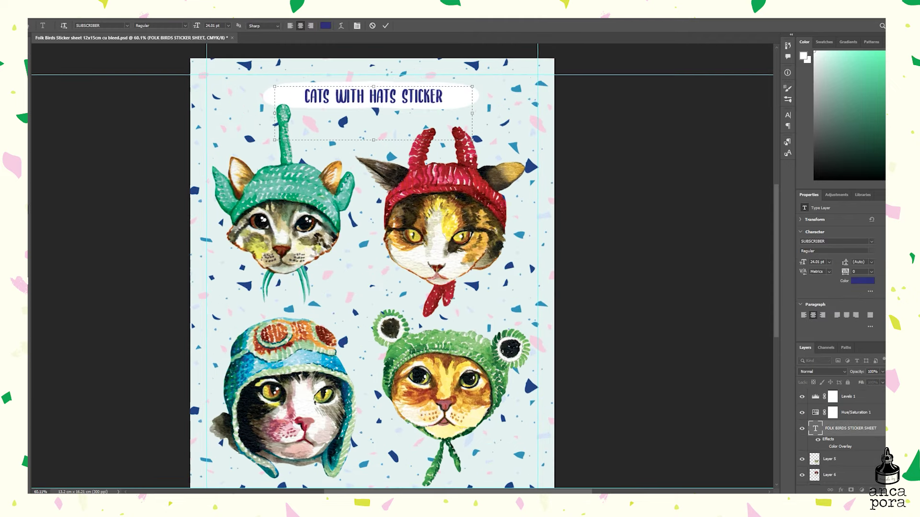
{"action": "type", "text": " SHEET"}
{"action": "key", "text": "ctrl+Return"}
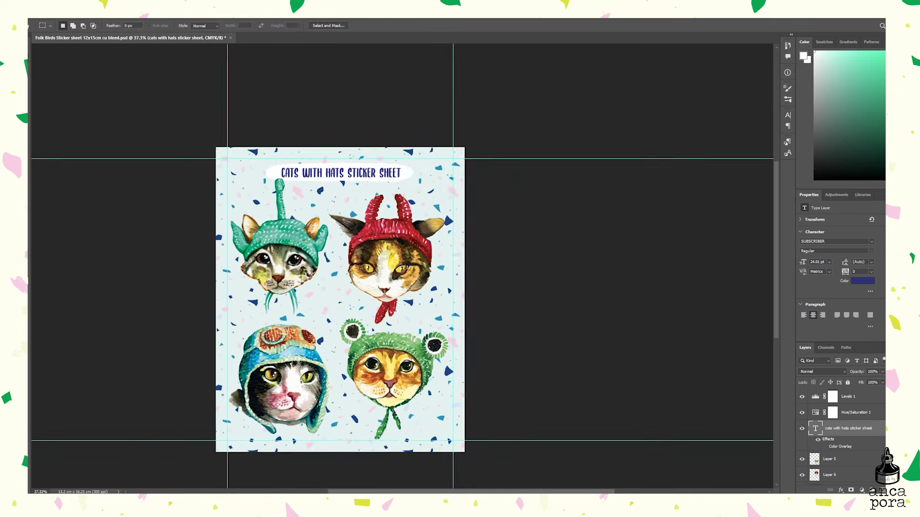
Select the four cat layers and scale them down slightly together beneath the title
{"action": "key", "text": "m"}
{"action": "scroll", "coordinate": [839, 431], "scroll_direction": "down", "scroll_amount": 3}
{"action": "left_click", "coordinate": [830, 395]}
{"action": "left_click", "coordinate": [829, 427], "text": "shift"}
{"action": "right_click", "coordinate": [363, 204]}
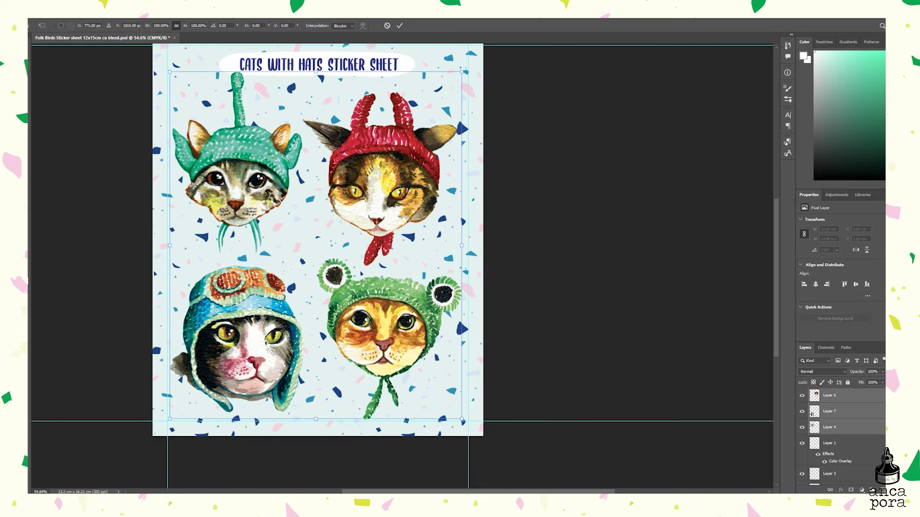
{"action": "left_click", "coordinate": [386, 272]}
{"action": "left_click_drag", "start_coordinate": [462, 421], "coordinate": [445, 405]}
{"action": "key", "text": "Return"}
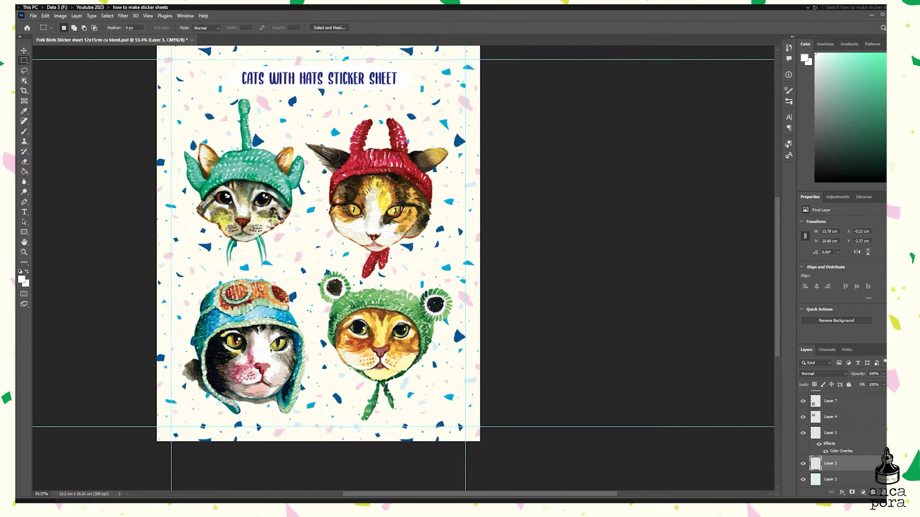
Add a 32 px outside stroke to the tabby cat's layer
{"action": "scroll", "coordinate": [364, 268], "scroll_direction": "up", "scroll_amount": 3}
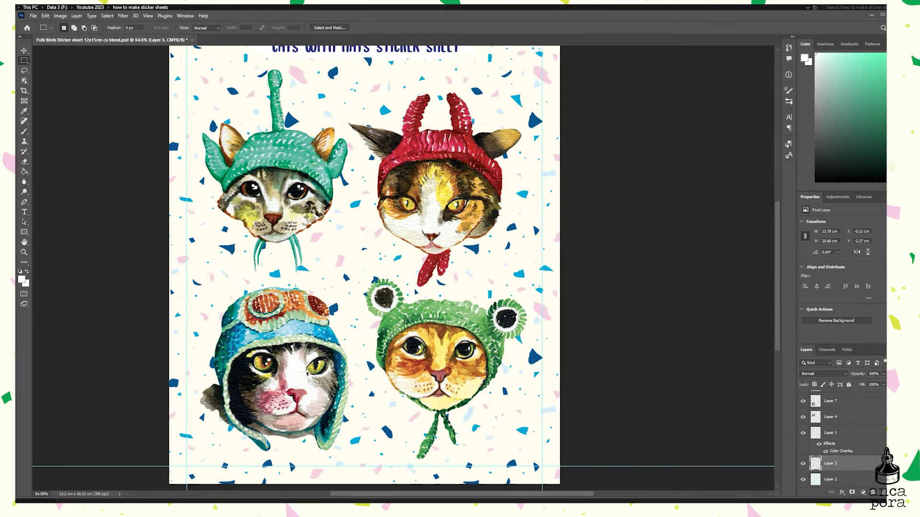
{"action": "left_click", "coordinate": [844, 416]}
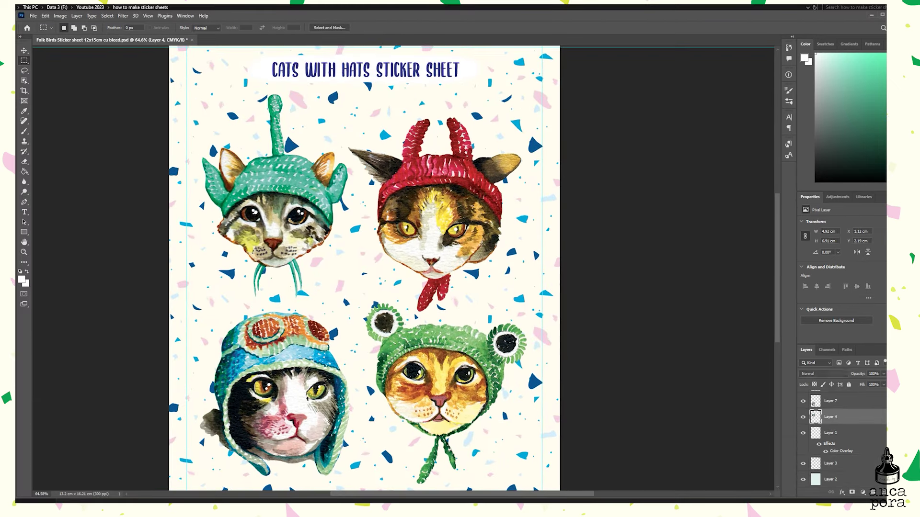
{"action": "double_click", "coordinate": [858, 417]}
{"action": "left_click", "coordinate": [496, 340]}
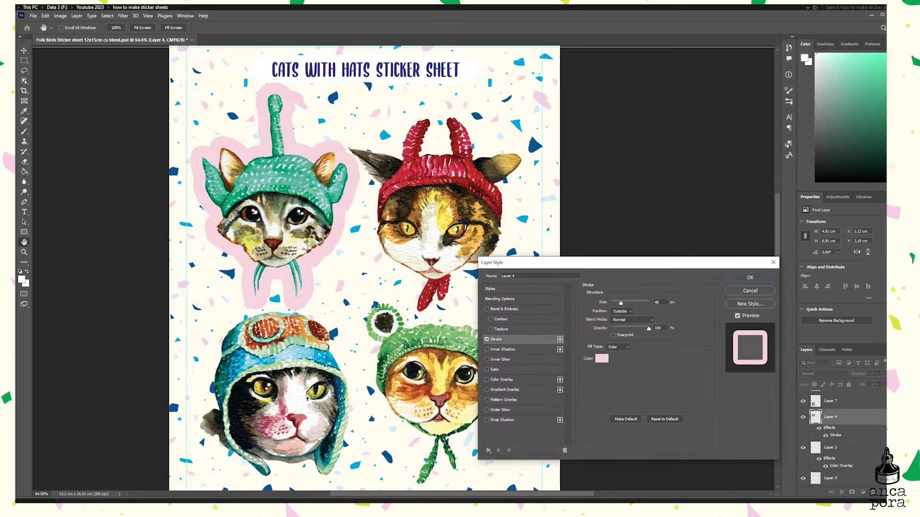
{"action": "type", "text": "24"}
{"action": "key", "text": "Up"}
{"action": "key", "text": "Up"}
{"action": "key", "text": "Up"}
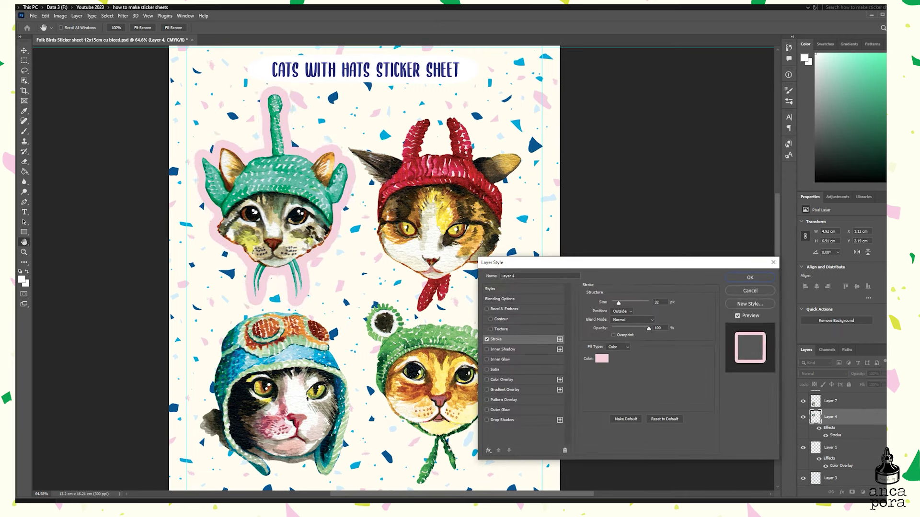
Try green and pink stroke colours, settle on a pale mint for the tabby's outline, and apply the layer style
{"action": "left_click", "coordinate": [602, 359]}
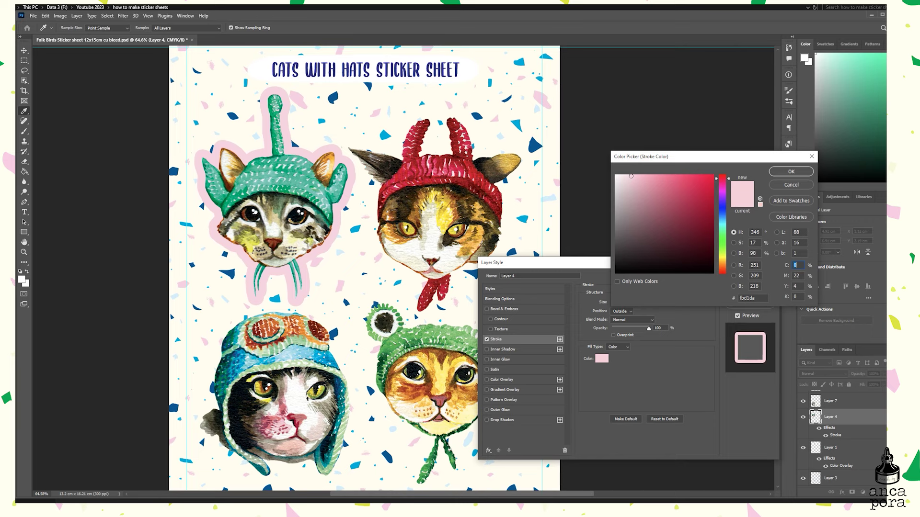
{"action": "left_click", "coordinate": [722, 219]}
{"action": "left_click", "coordinate": [722, 241]}
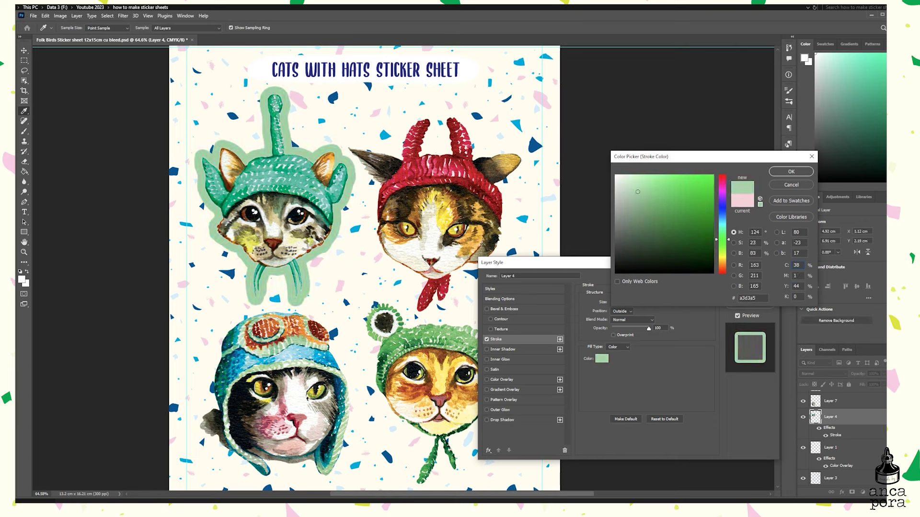
{"action": "left_click", "coordinate": [722, 258]}
{"action": "left_click", "coordinate": [621, 175]}
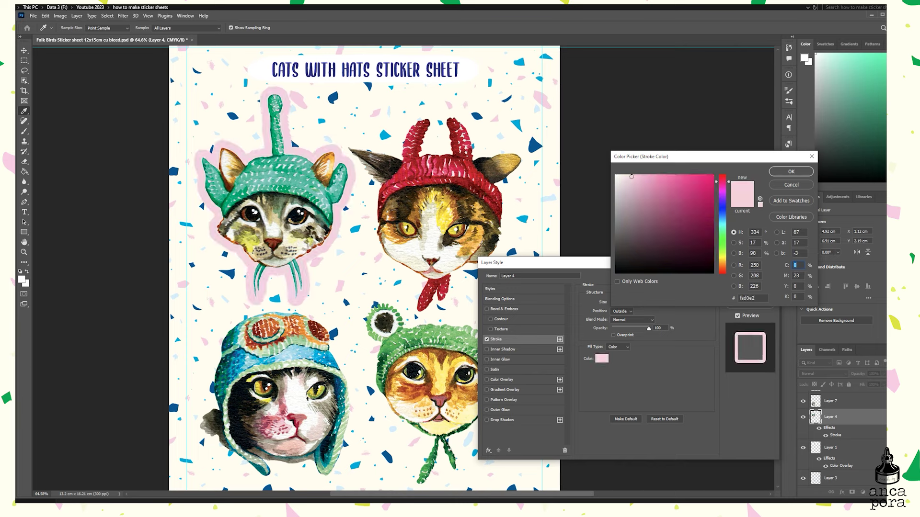
{"action": "left_click", "coordinate": [722, 258]}
{"action": "left_click", "coordinate": [650, 179]}
{"action": "left_click", "coordinate": [722, 229]}
{"action": "left_click", "coordinate": [637, 179]}
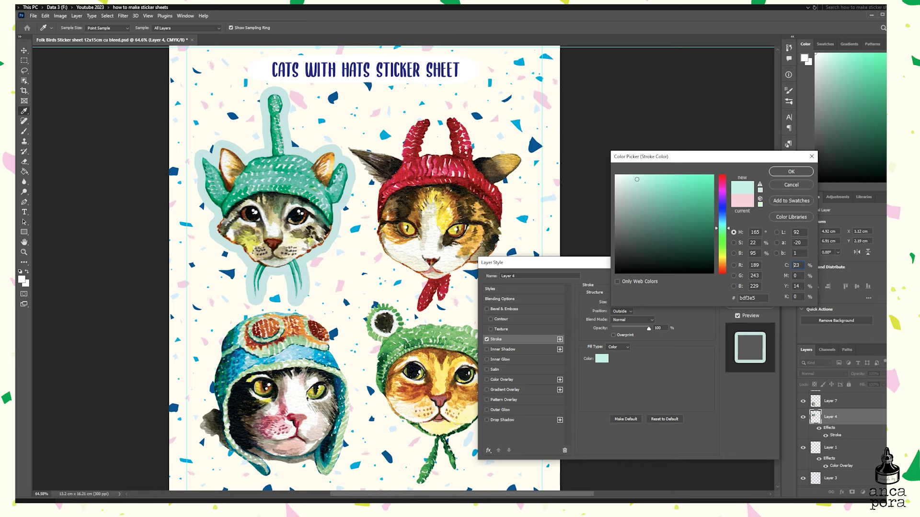
{"action": "mouse_move", "coordinate": [633, 178]}
{"action": "left_mouse_down"}
{"action": "mouse_move", "coordinate": [652, 192]}
{"action": "mouse_move", "coordinate": [625, 183]}
{"action": "left_mouse_up"}
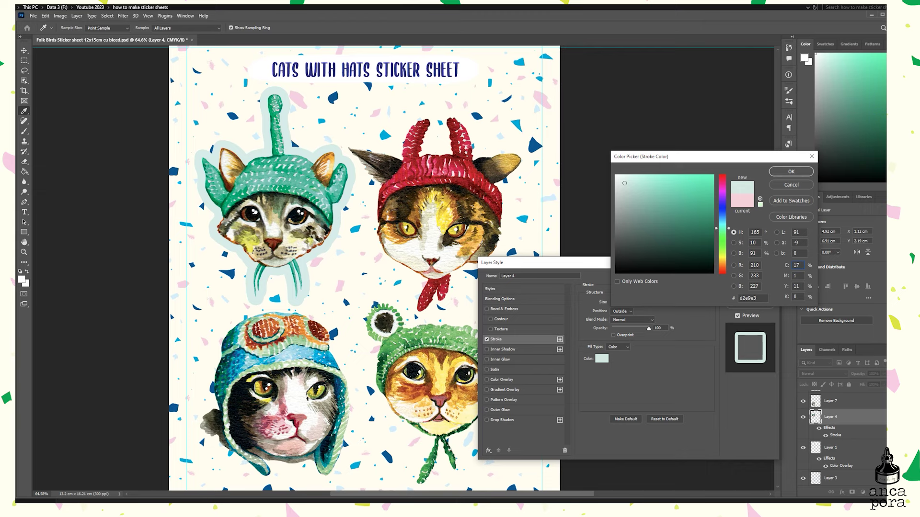
{"action": "key", "text": "Return"}
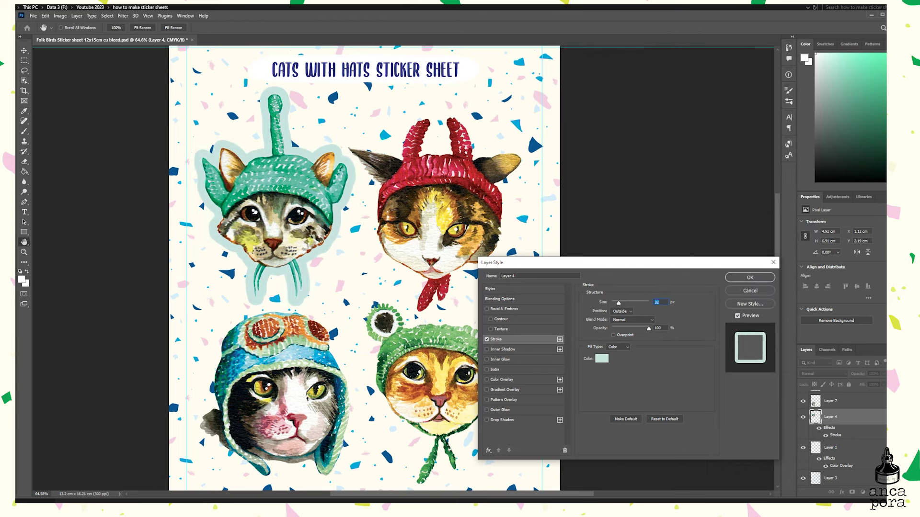
{"action": "key", "text": "Return"}
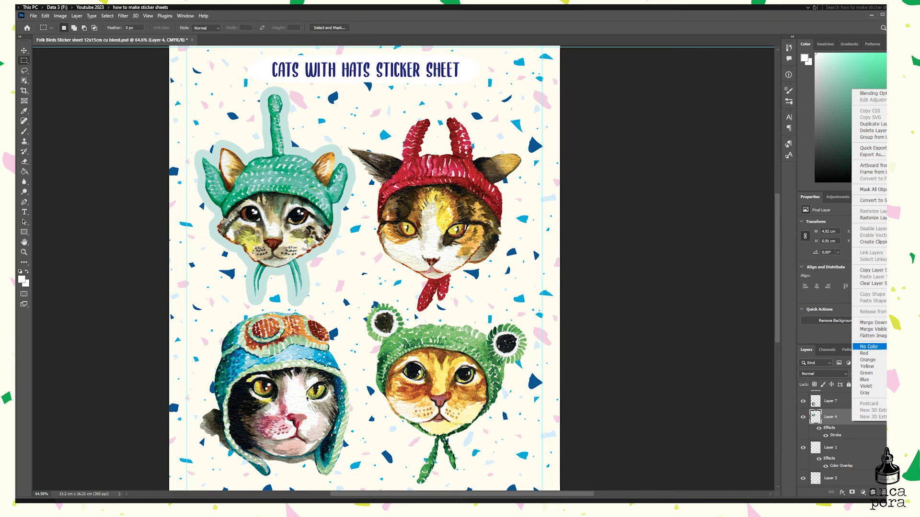
Copy the tabby's stroke layer style onto the other three cat layers
{"action": "key", "text": "Escape"}
{"action": "scroll", "coordinate": [838, 431], "scroll_direction": "up", "scroll_amount": 2}
{"action": "left_click", "coordinate": [834, 417], "text": "shift"}
{"action": "right_click", "coordinate": [833, 417]}
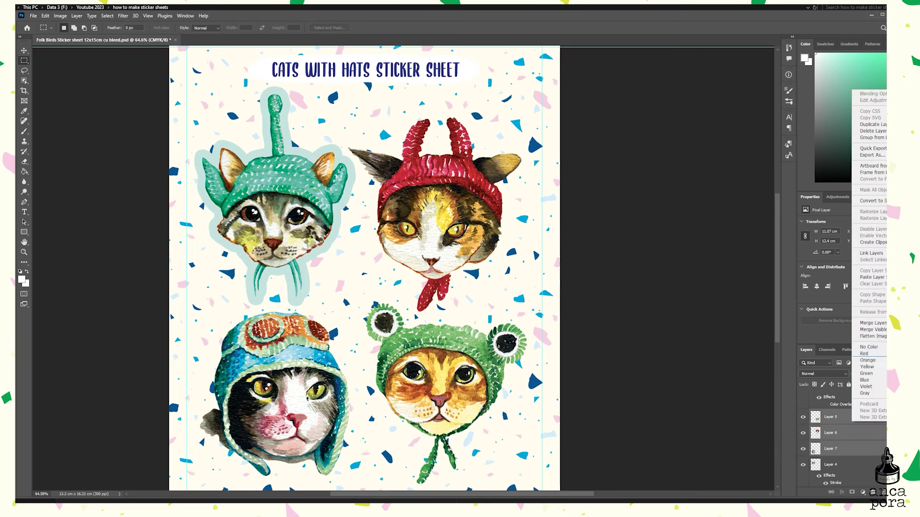
{"action": "left_click", "coordinate": [872, 277]}
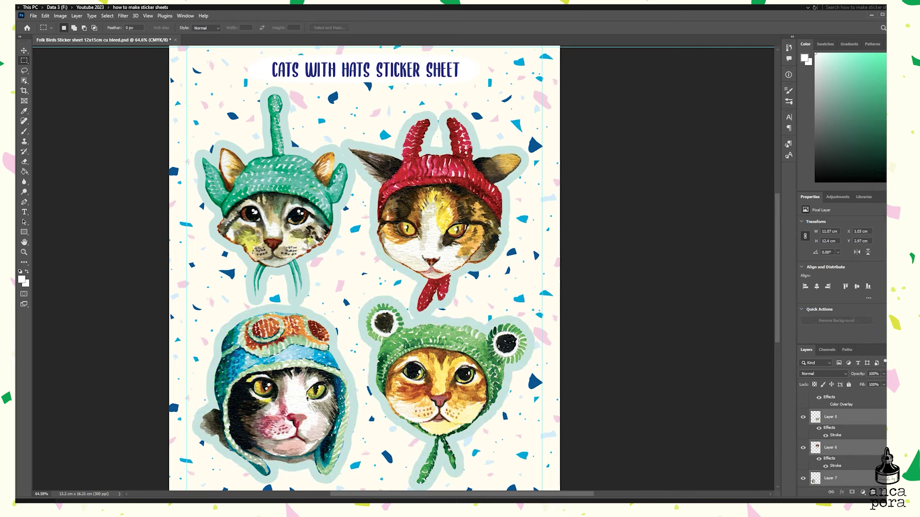
Move the red-hat cat about 0.61 cm up and 0.21 cm right, and scale the aviator-hat cat down slightly
{"action": "left_click", "coordinate": [462, 187], "text": "ctrl"}
{"action": "left_click_drag", "start_coordinate": [463, 187], "coordinate": [467, 170]}
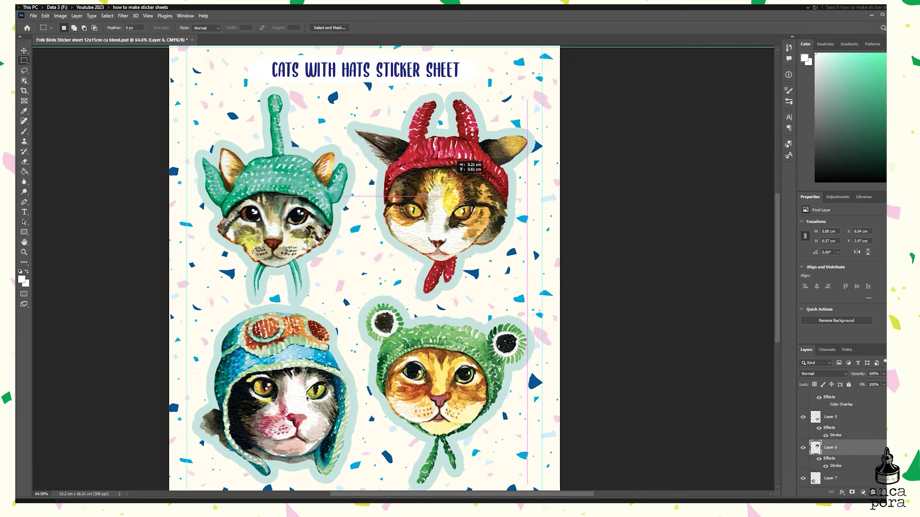
{"action": "scroll", "coordinate": [364, 269], "scroll_direction": "down", "scroll_amount": 2}
{"action": "left_click", "coordinate": [349, 344], "text": "ctrl"}
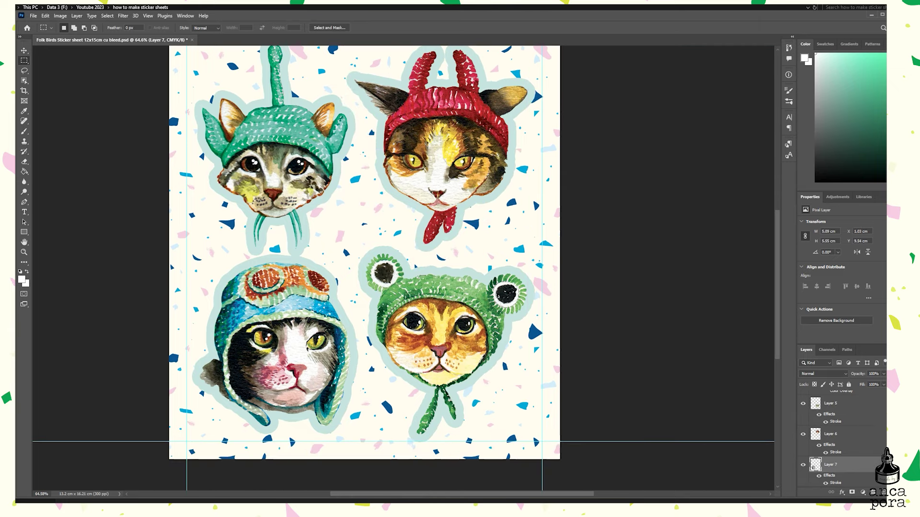
{"action": "right_click", "coordinate": [350, 343]}
{"action": "left_click", "coordinate": [357, 412]}
{"action": "left_click_drag", "start_coordinate": [350, 262], "coordinate": [343, 269]}
{"action": "key", "text": "m"}
Scale the frog-hat cat to about 97% and reposition it level with the aviator-hat cat's base
{"action": "key", "text": "alt+bracketright"}
{"action": "key", "text": "alt+bracketright"}
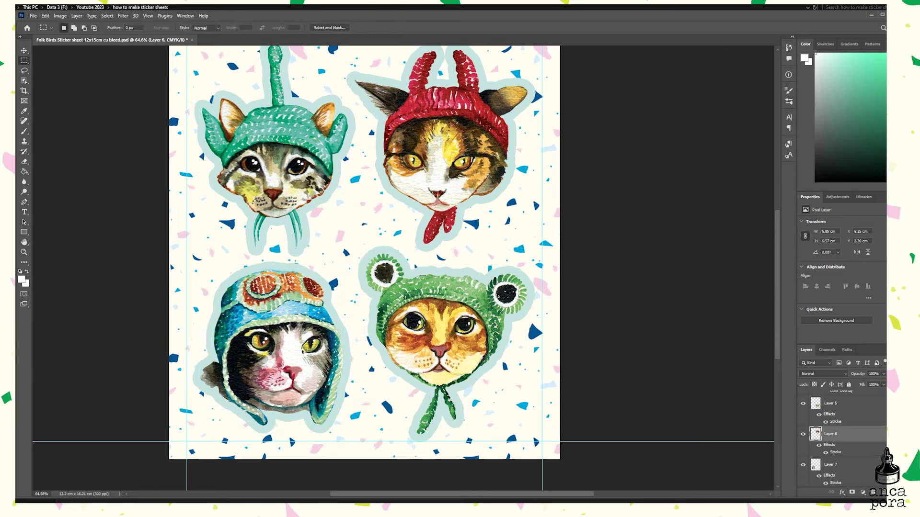
{"action": "right_click", "coordinate": [457, 324]}
{"action": "left_click", "coordinate": [466, 392]}
{"action": "left_click_drag", "start_coordinate": [521, 429], "coordinate": [517, 424]}
{"action": "left_click_drag", "start_coordinate": [481, 335], "coordinate": [484, 338]}
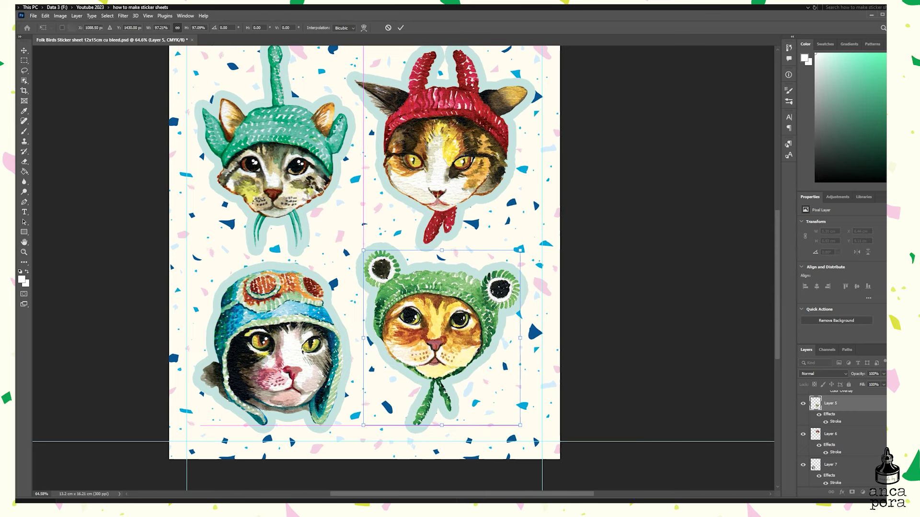
{"action": "key", "text": "Return"}
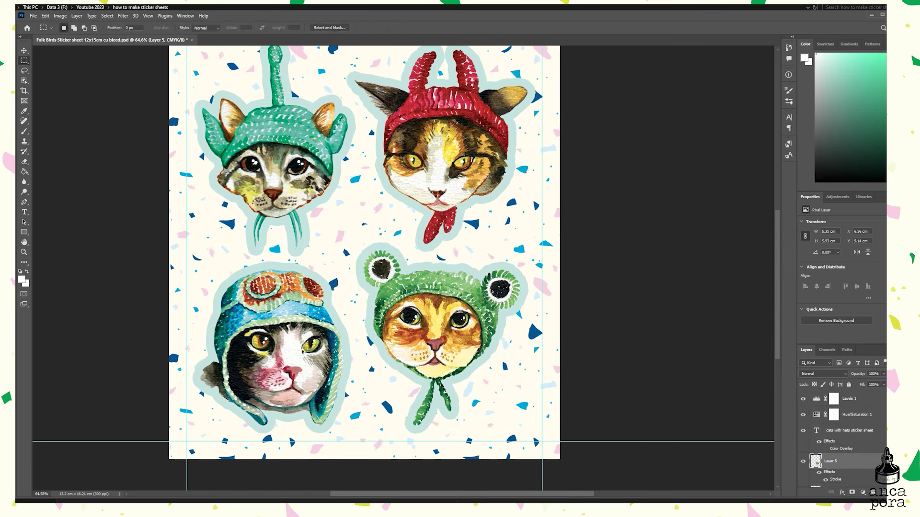
Select the four outlined cat layers and duplicate them
{"action": "scroll", "coordinate": [844, 431], "scroll_direction": "down", "scroll_amount": 2}
{"action": "left_click", "coordinate": [843, 475], "text": "shift"}
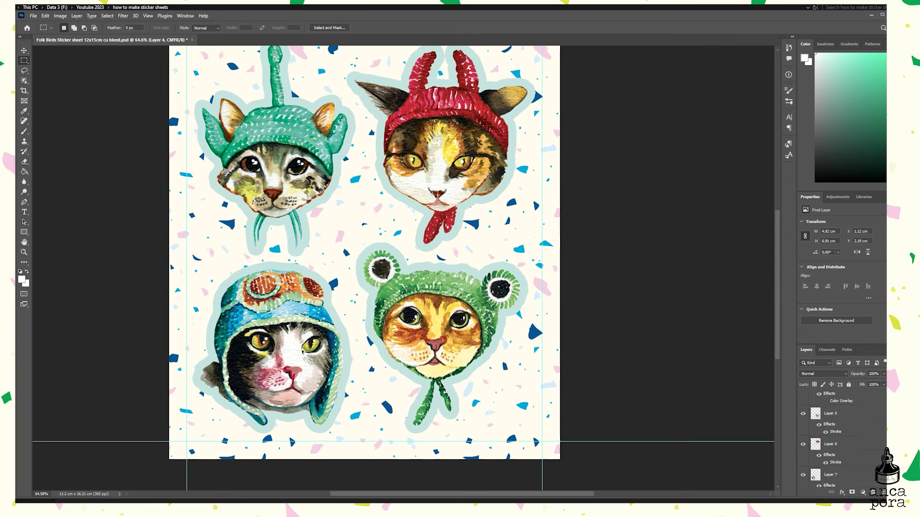
{"action": "right_click", "coordinate": [853, 475]}
{"action": "left_click", "coordinate": [871, 121]}
{"action": "key", "text": "Return"}
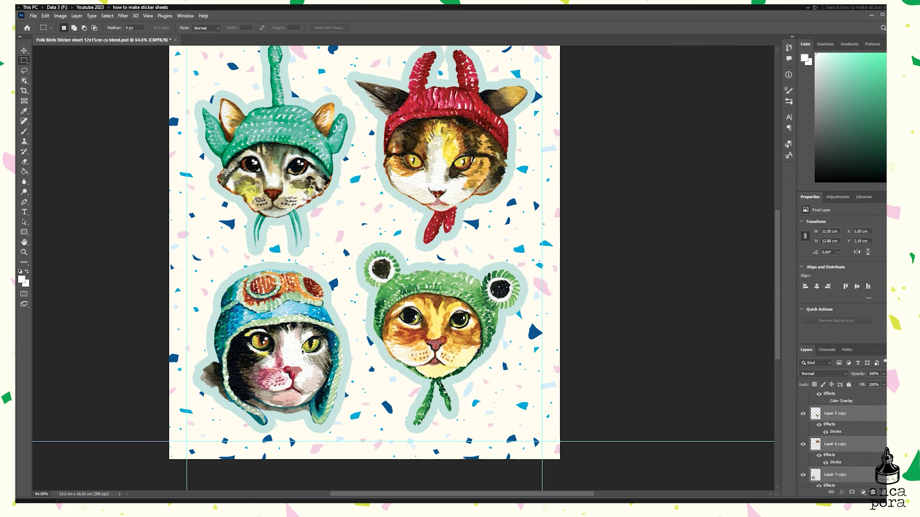
Set the duplicated frog-hat cat's stroke to red #fa1313 with a size of 16 px
{"action": "left_click", "coordinate": [843, 413]}
{"action": "double_click", "coordinate": [835, 432]}
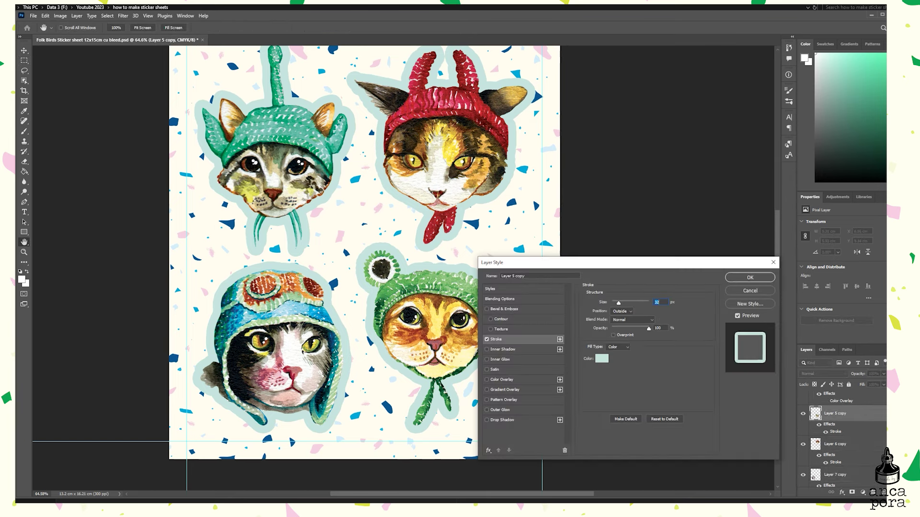
{"action": "left_click", "coordinate": [601, 358]}
{"action": "left_click", "coordinate": [722, 176]}
{"action": "left_click", "coordinate": [706, 177]}
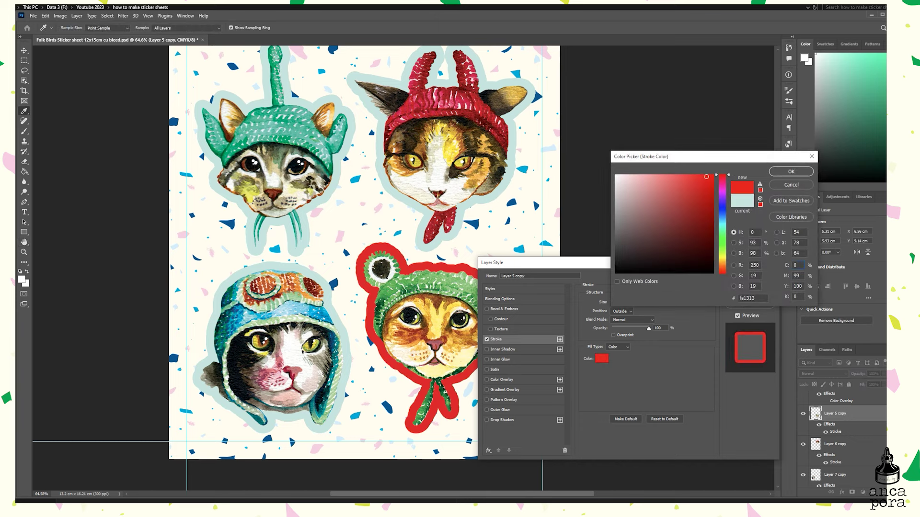
{"action": "key", "text": "Return"}
{"action": "type", "text": "16"}
{"action": "key", "text": "Return"}
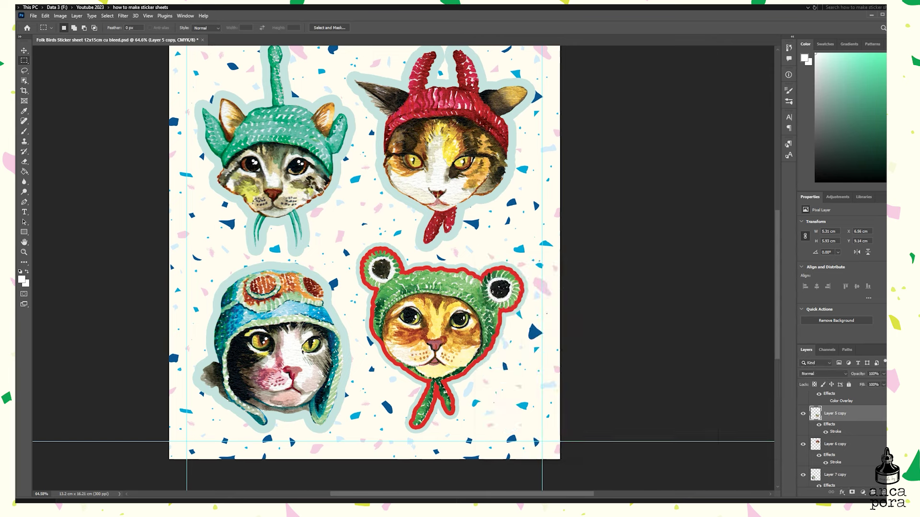
Add a red #ed1c24 Color Overlay to the duplicated frog-hat cat
{"action": "double_click", "coordinate": [857, 414]}
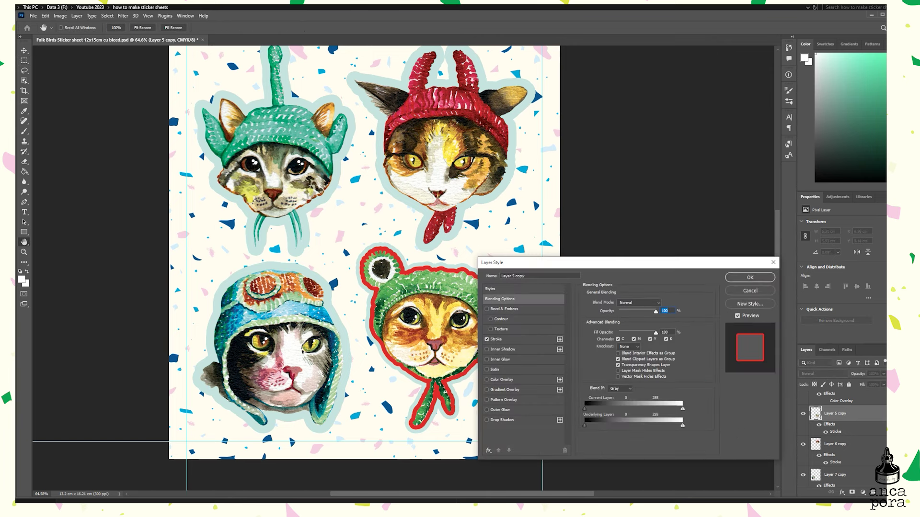
{"action": "left_click", "coordinate": [500, 379]}
{"action": "left_click", "coordinate": [663, 303]}
{"action": "left_click", "coordinate": [709, 174]}
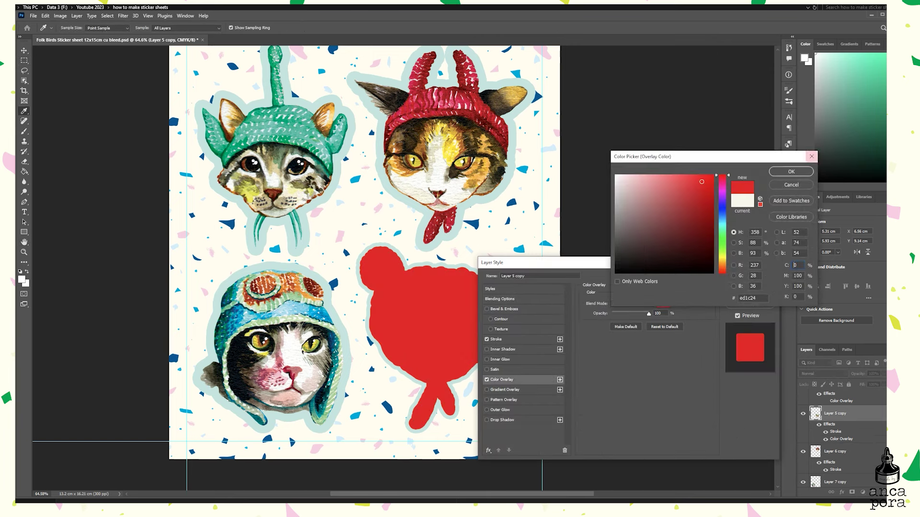
{"action": "left_click", "coordinate": [788, 174]}
{"action": "key", "text": "Return"}
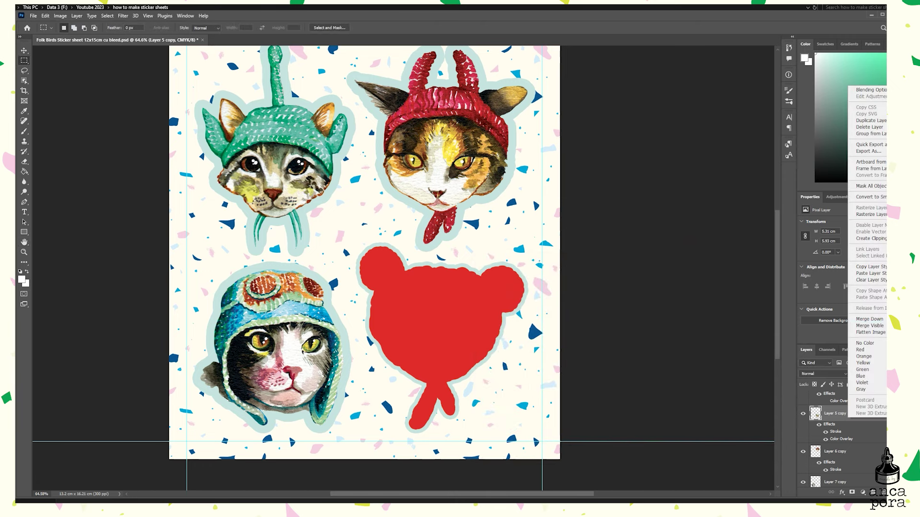
Copy the frog-hat duplicate's red layer style onto the other three duplicated cat layers
{"action": "scroll", "coordinate": [844, 431], "scroll_direction": "down", "scroll_amount": 3}
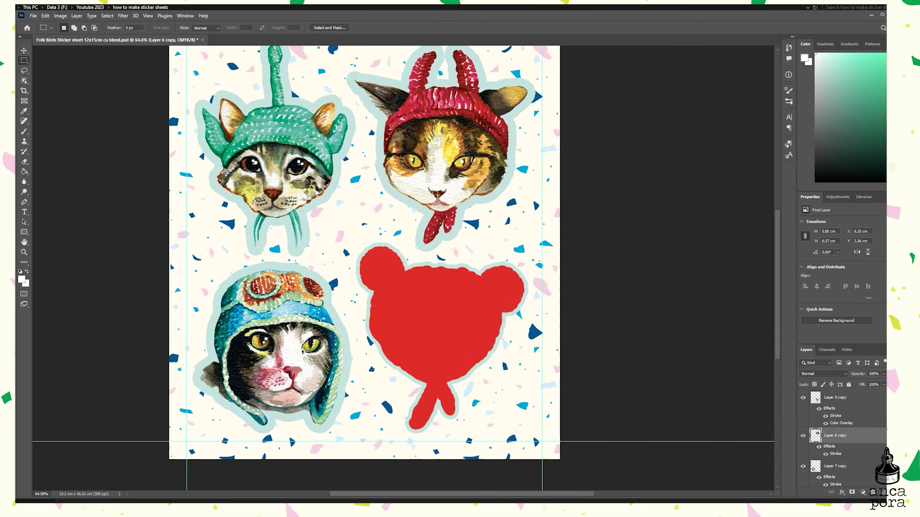
{"action": "left_click", "coordinate": [841, 435], "text": "shift"}
{"action": "right_click", "coordinate": [851, 435]}
{"action": "left_click", "coordinate": [870, 318]}
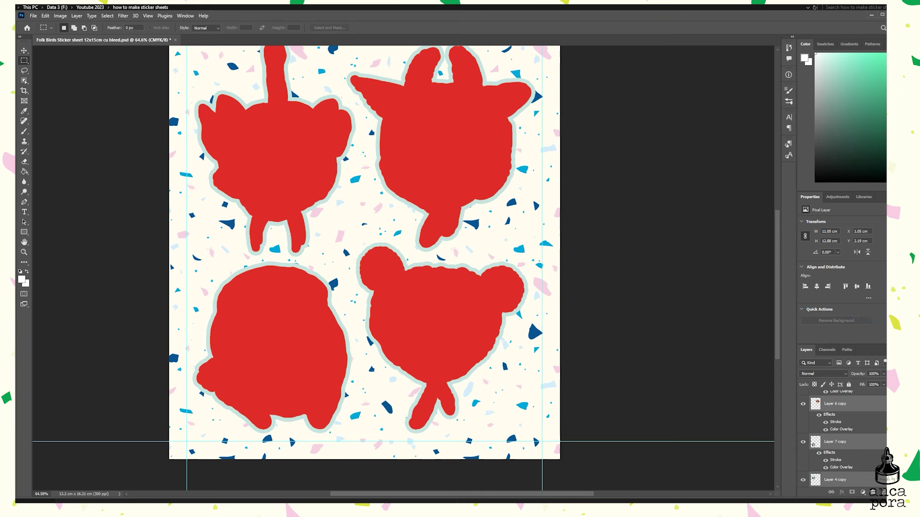
Merge the four red cat silhouettes into a single layer and hide it
{"action": "right_click", "coordinate": [850, 431]}
{"action": "left_click", "coordinate": [872, 349]}
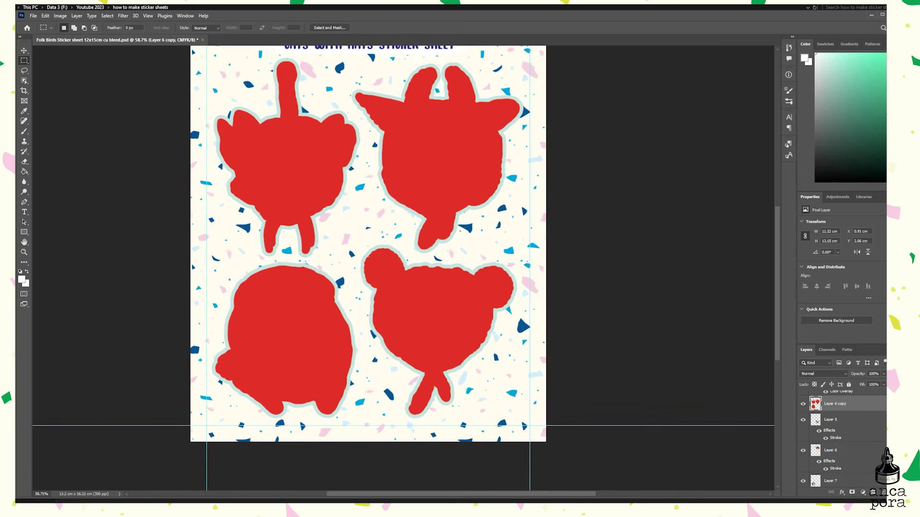
{"action": "scroll", "coordinate": [843, 431], "scroll_direction": "up", "scroll_amount": 2}
{"action": "right_click", "coordinate": [859, 371]}
{"action": "left_click", "coordinate": [857, 357]}
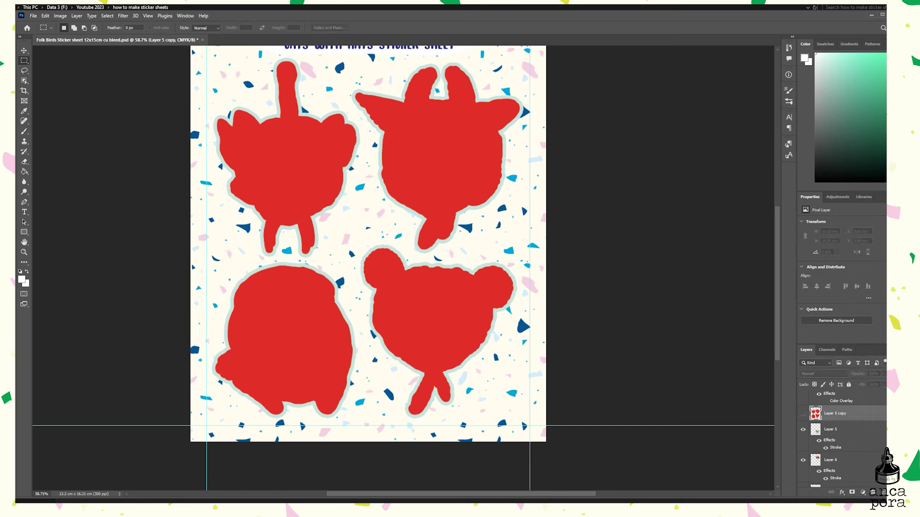
Apply a light teal Color Overlay matching the cat outlines to the shape behind the title
{"action": "scroll", "coordinate": [403, 262], "scroll_direction": "up", "scroll_amount": 2}
{"action": "scroll", "coordinate": [843, 431], "scroll_direction": "down", "scroll_amount": 3}
{"action": "left_click_drag", "start_coordinate": [839, 436], "coordinate": [847, 436]}
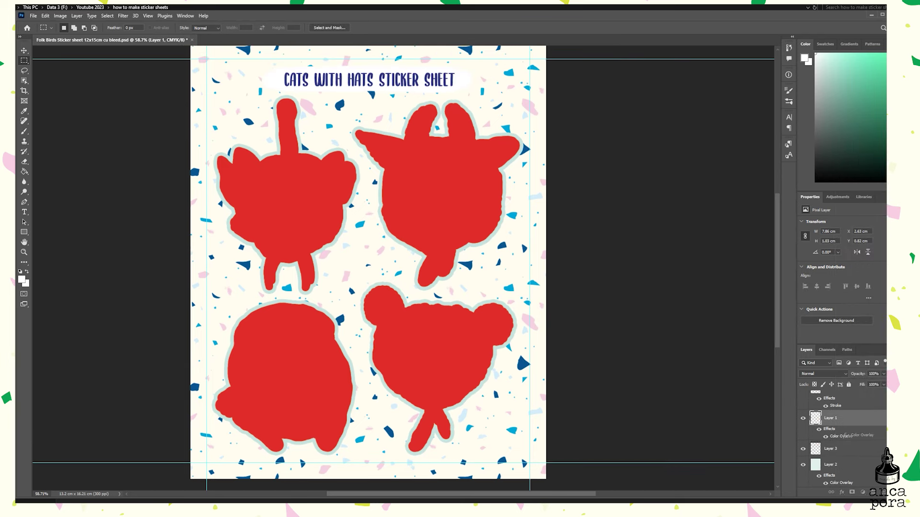
{"action": "key", "text": "Return"}
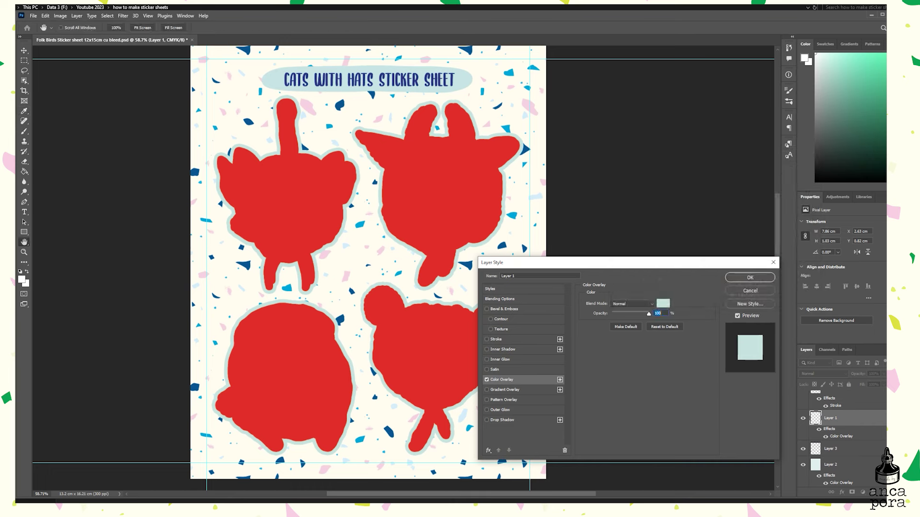
{"action": "key", "text": "Return"}
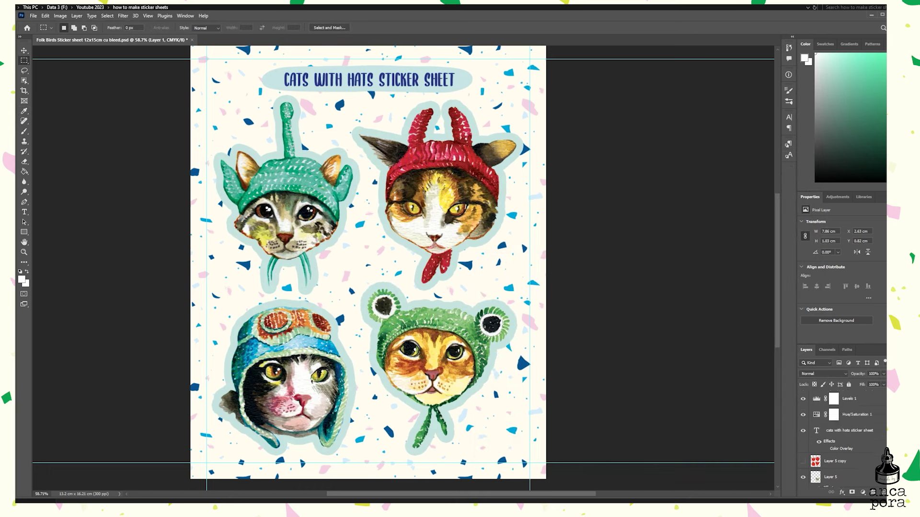
Change the title text's Color Overlay to dark green with CMYK values 100, 27, 78, 32
{"action": "double_click", "coordinate": [841, 449]}
{"action": "left_click", "coordinate": [663, 304]}
{"action": "left_click", "coordinate": [665, 198]}
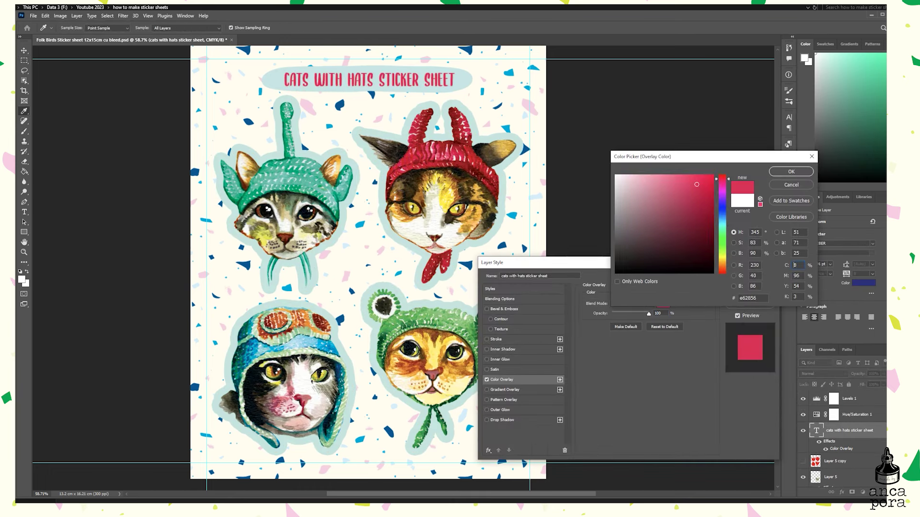
{"action": "type", "text": "100"}
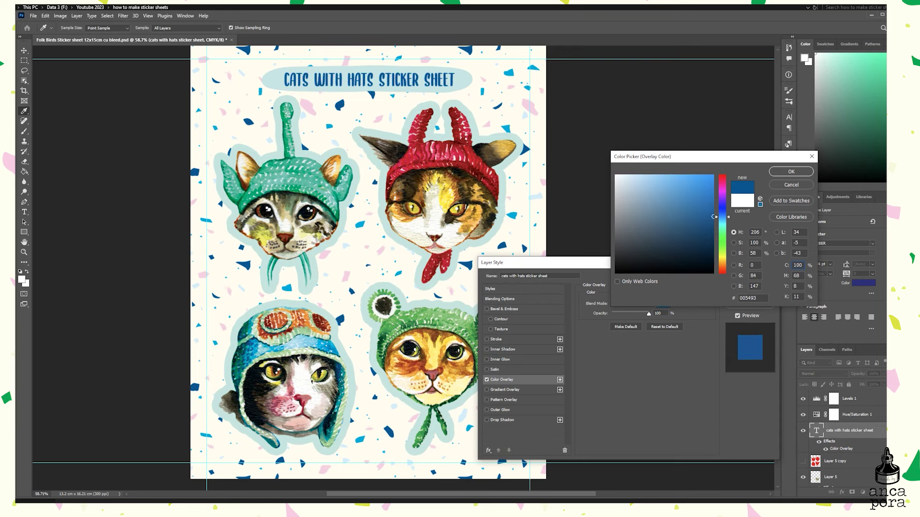
{"action": "key", "text": "Tab"}
{"action": "type", "text": "27"}
{"action": "key", "text": "Tab"}
{"action": "type", "text": "78"}
{"action": "key", "text": "Tab"}
{"action": "type", "text": "32"}
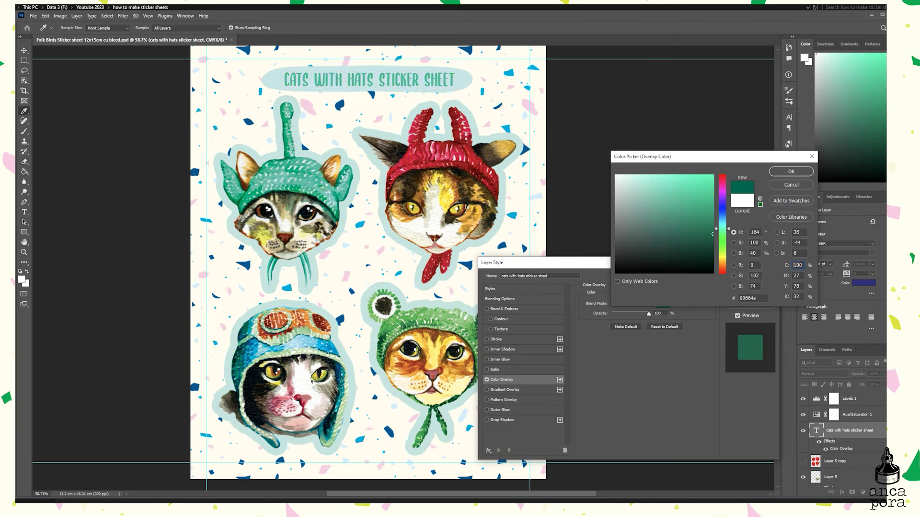
{"action": "key", "text": "Return"}
{"action": "key", "text": "Return"}
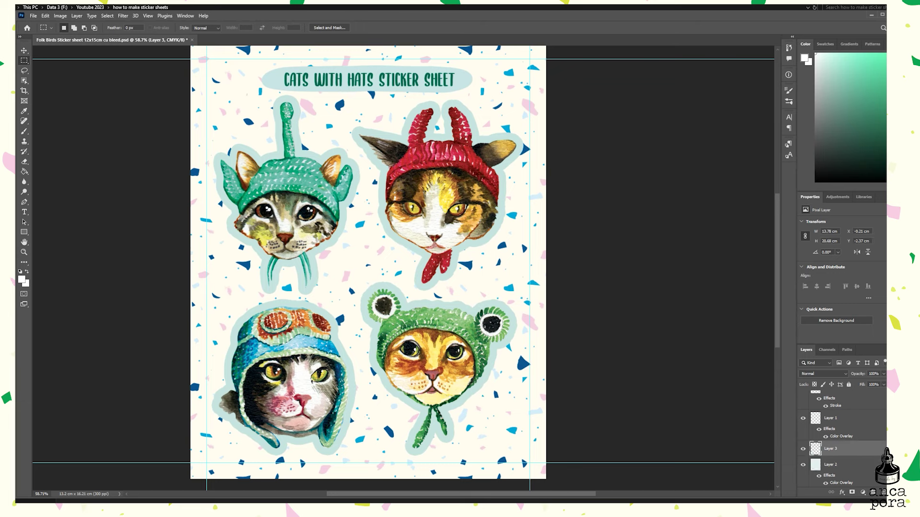
Recolor the terrazzo pattern with Hue/Saturation, setting the hue of Blues to -120 and of Cyans to -107
{"action": "key", "text": "alt+i"}
{"action": "key", "text": "a"}
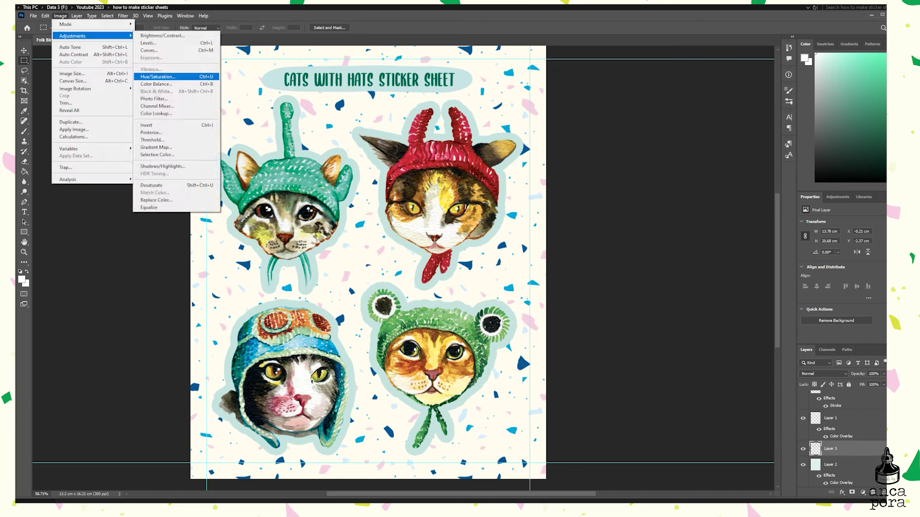
{"action": "key", "text": "h"}
{"action": "left_click", "coordinate": [632, 232]}
{"action": "left_click", "coordinate": [623, 273]}
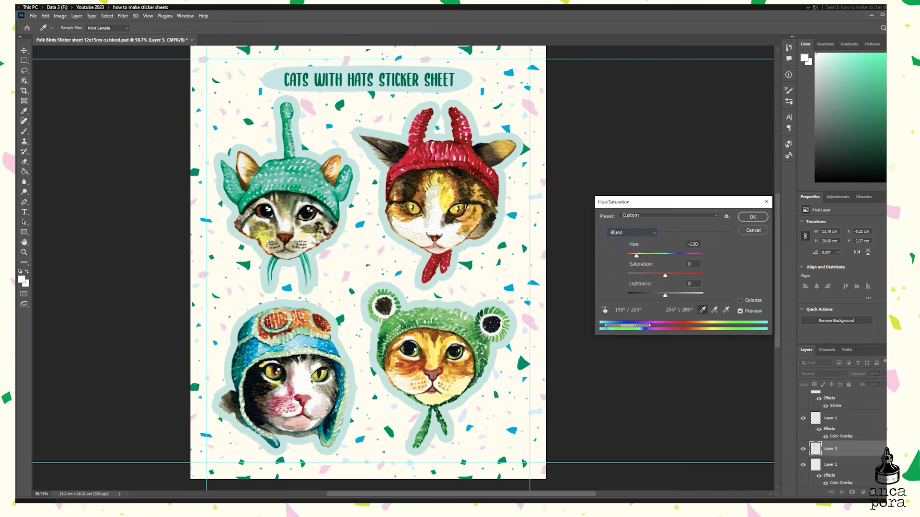
{"action": "key", "text": "alt+6"}
{"action": "left_click_drag", "start_coordinate": [645, 255], "coordinate": [638, 255]}
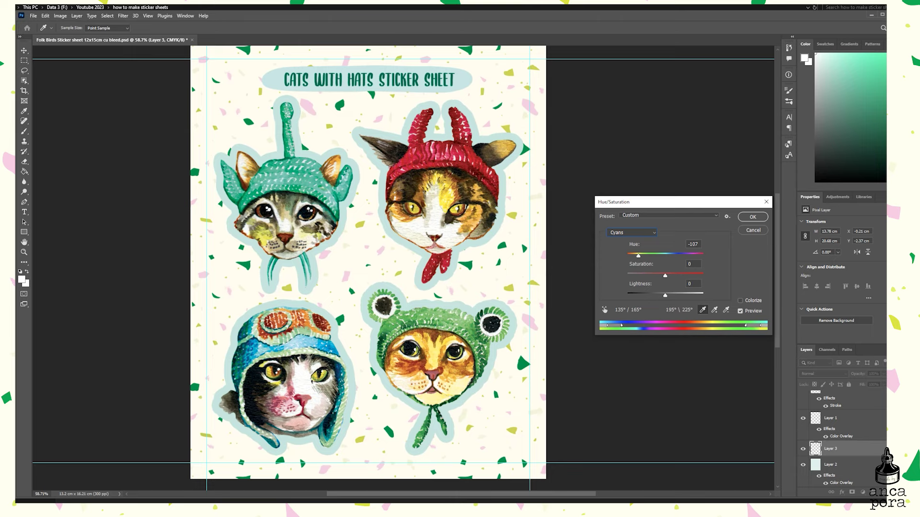
{"action": "key", "text": "Return"}
Save the document as "Cats with Hats Sticker sheet 12x15cm cu bleed.psd" in the Cats in hats sticker sheet folder
{"action": "scroll", "coordinate": [359, 264], "scroll_direction": "down", "scroll_amount": 2}
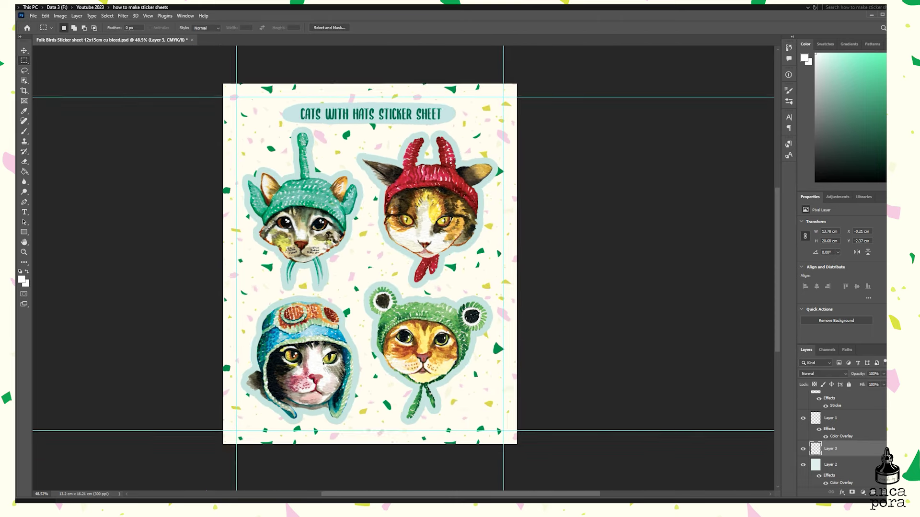
{"action": "scroll", "coordinate": [360, 264], "scroll_direction": "up", "scroll_amount": 1}
{"action": "scroll", "coordinate": [841, 436], "scroll_direction": "up", "scroll_amount": 2}
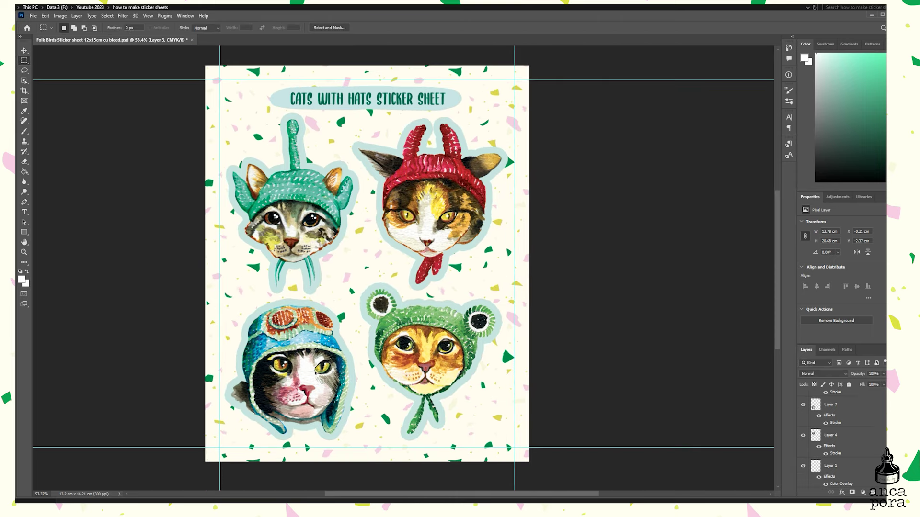
{"action": "key", "text": "alt+f"}
{"action": "key", "text": "a"}
{"action": "left_click", "coordinate": [107, 249]}
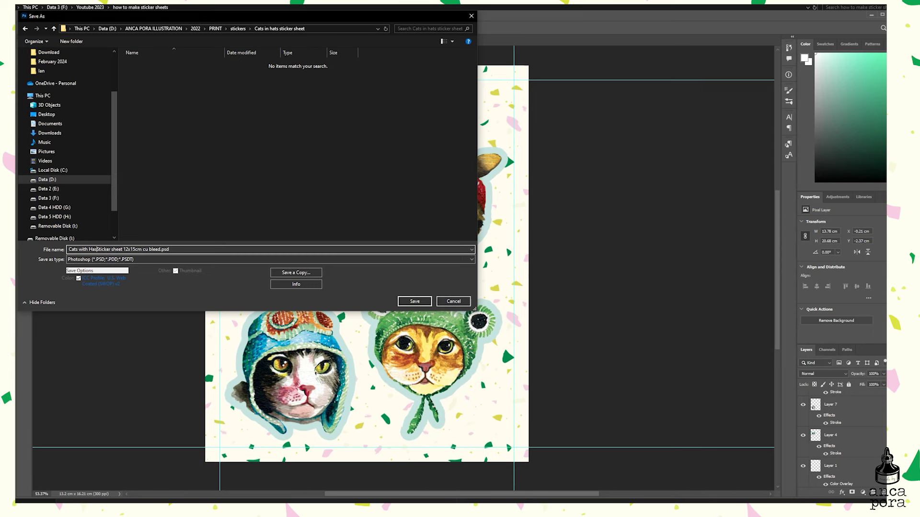
{"action": "key", "text": "Return"}
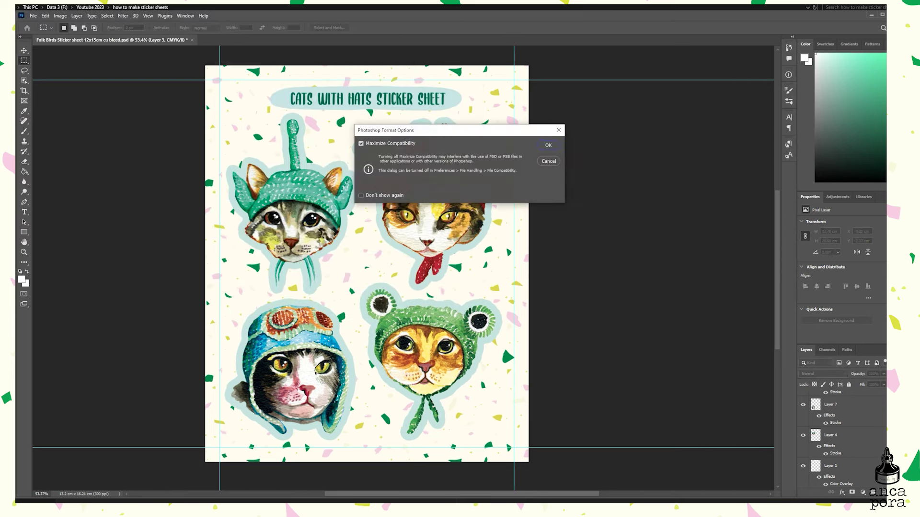
{"action": "key", "text": "Return"}
Save a JPEG copy of the sheet as "Cats with Hats Sticker sheet 12x15cm cu bleed copy.jpg"
{"action": "key", "text": "alt+f"}
{"action": "key", "text": "Down"}
{"action": "key", "text": "Return"}
{"action": "key", "text": "F4"}
{"action": "key", "text": "m"}
{"action": "key", "text": "j"}
{"action": "key", "text": "Return"}
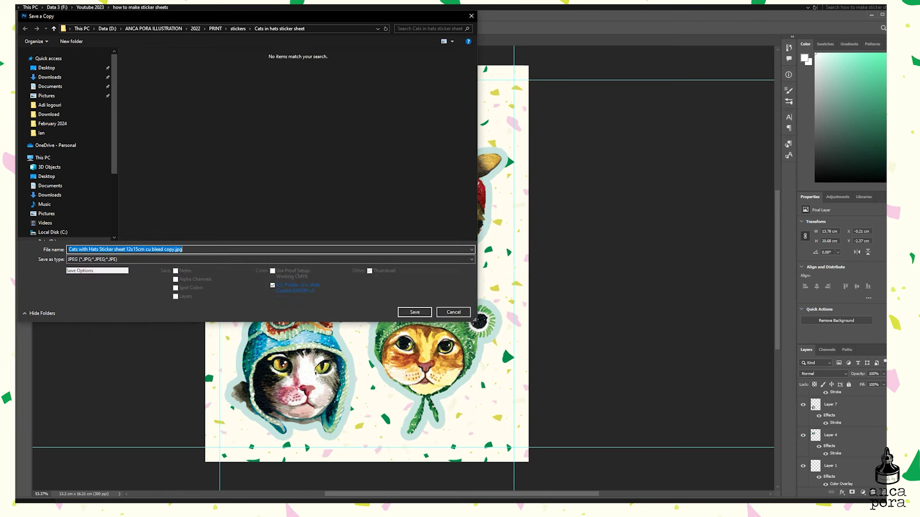
{"action": "key", "text": "Return"}
{"action": "key", "text": "Return"}
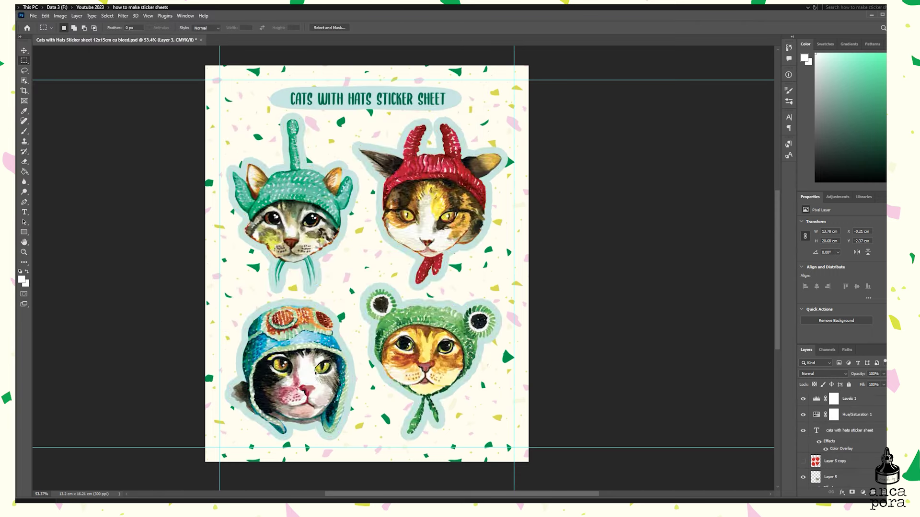
Show only the merged red silhouette layer, hiding every other layer
{"action": "left_click", "coordinate": [803, 461], "text": "alt"}
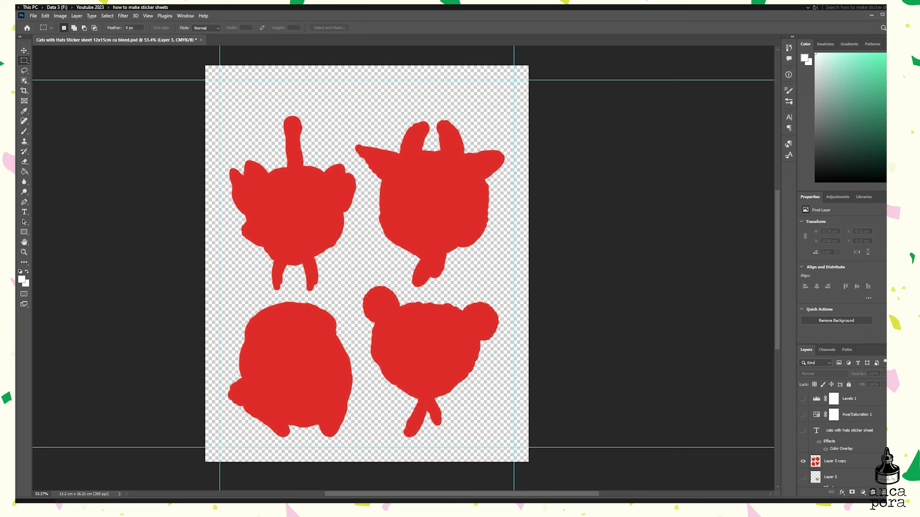
{"action": "left_click", "coordinate": [33, 15]}
{"action": "left_click", "coordinate": [50, 116]}
{"action": "left_click", "coordinate": [268, 259]}
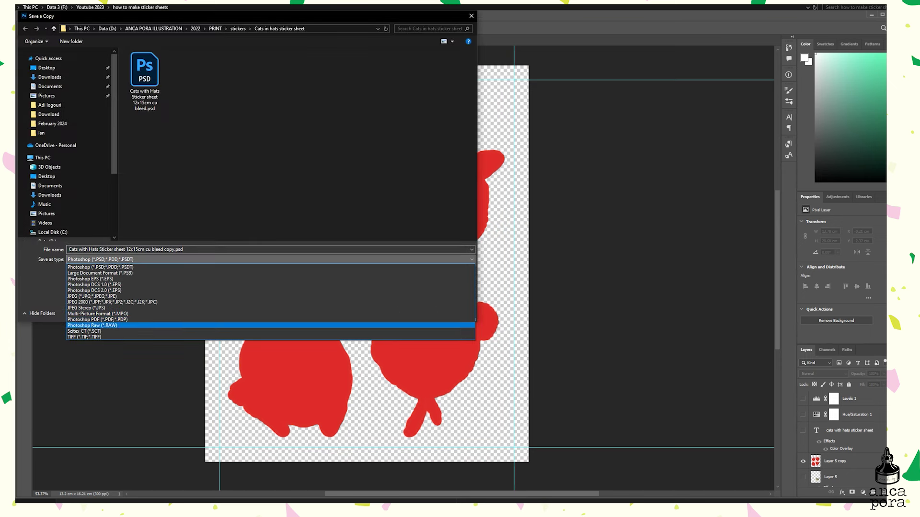
{"action": "key", "text": "Escape"}
{"action": "key", "text": "Escape"}
Save a Photoshop EPS copy of the silhouettes as "Cats with Hats Sticker sheet 12x15cm cu bleed copy.eps"
{"action": "left_click", "coordinate": [33, 16]}
{"action": "left_click", "coordinate": [49, 107]}
{"action": "left_click", "coordinate": [296, 273]}
{"action": "left_click", "coordinate": [268, 260]}
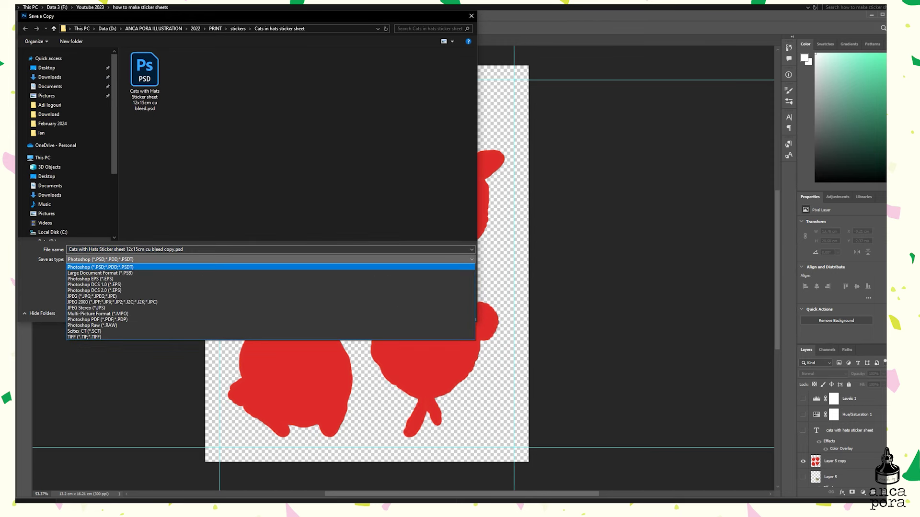
{"action": "left_click", "coordinate": [268, 267]}
{"action": "left_click", "coordinate": [268, 259]}
{"action": "left_click", "coordinate": [269, 279]}
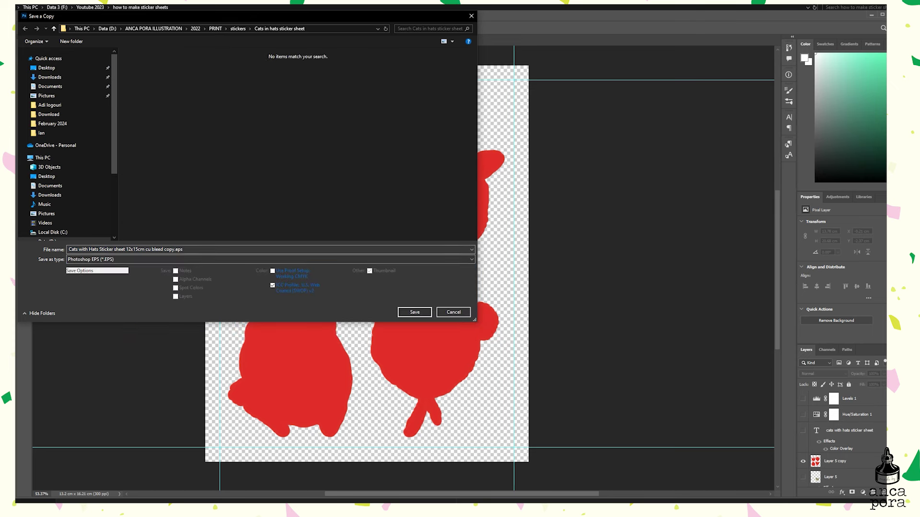
{"action": "key", "text": "Return"}
{"action": "key", "text": "Return"}
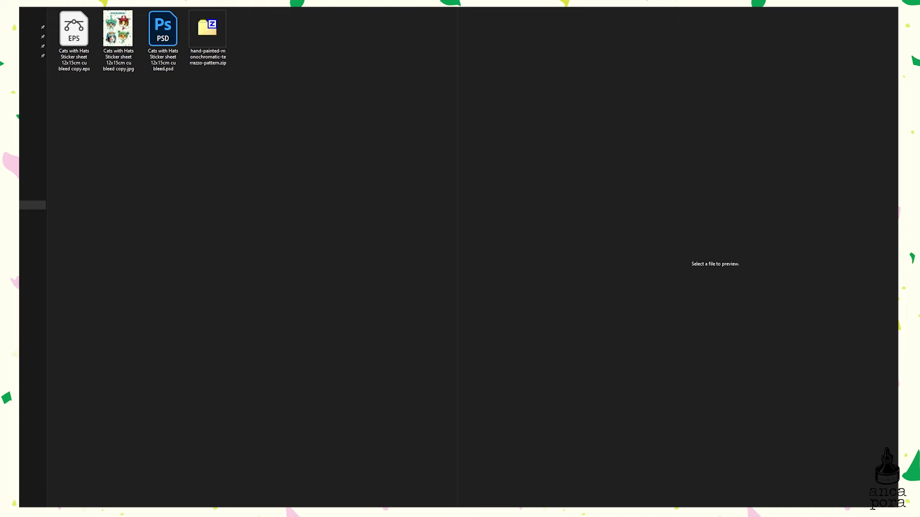
{"action": "key", "text": "Left"}
{"action": "key", "text": "Left"}
{"action": "key", "text": "Left"}
{"action": "key", "text": "Right"}
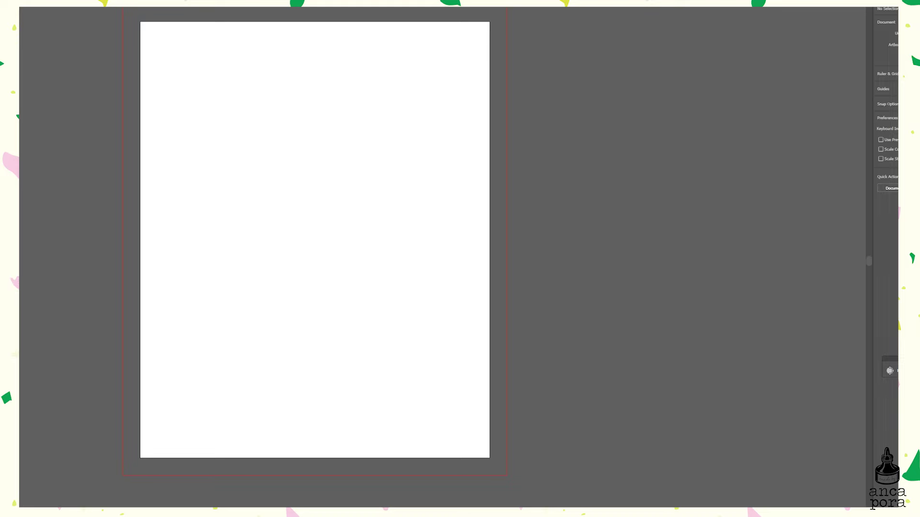
In Illustrator, accept the document setup with 0.6 cm bleed and place the exported EPS and JPG files on the artboard
{"action": "left_click", "coordinate": [63, 171]}
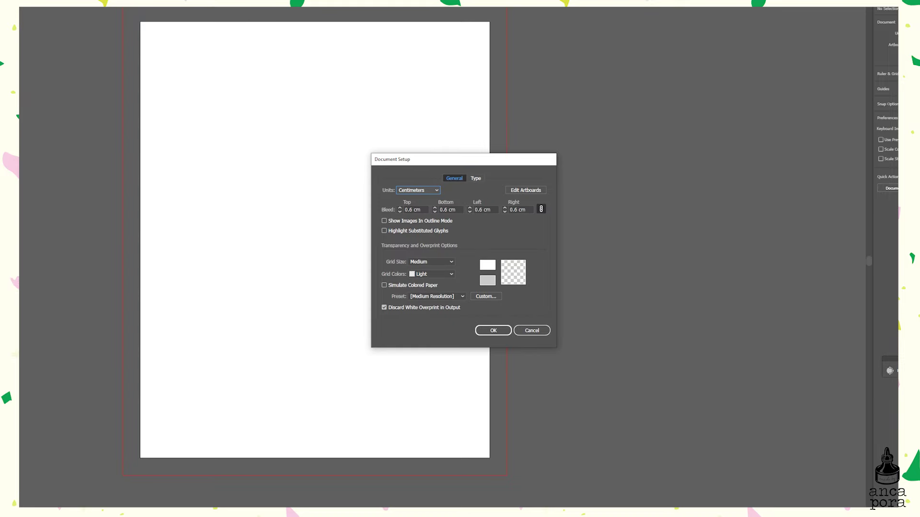
{"action": "key", "text": "Return"}
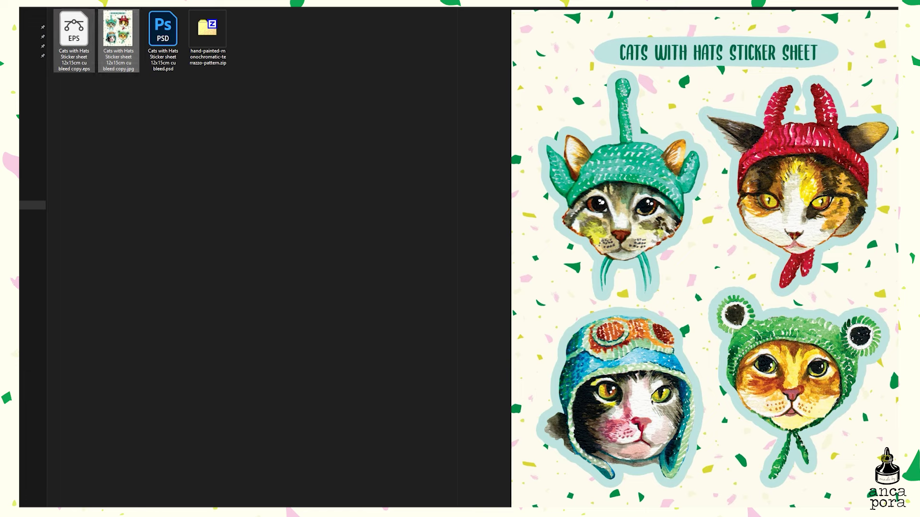
{"action": "left_click_drag", "start_coordinate": [74, 29], "coordinate": [314, 240]}
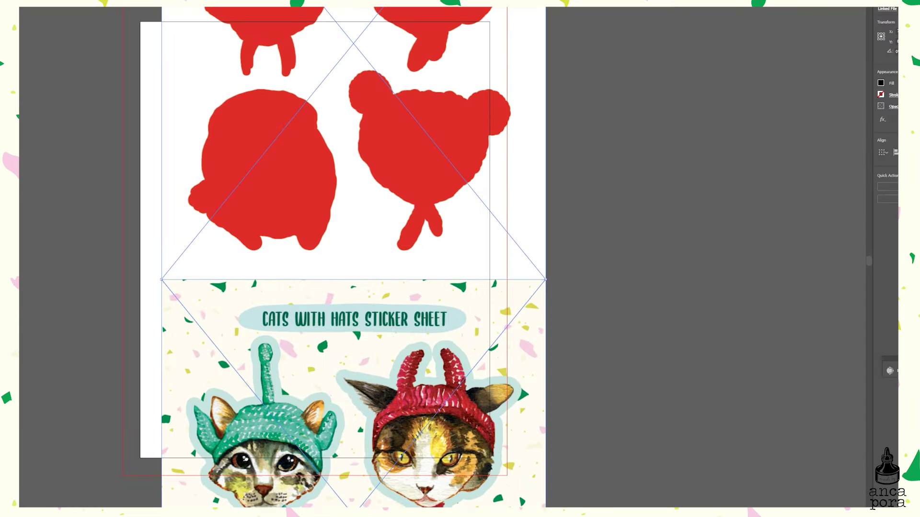